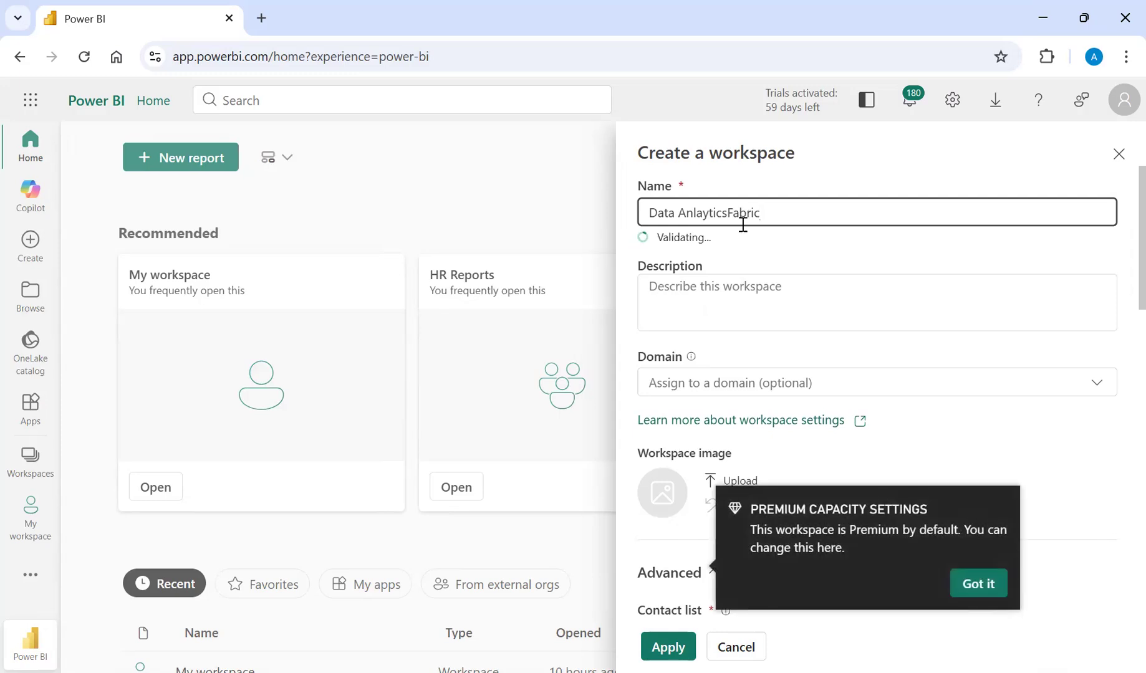
Choose the Fabric Trial workspace type and create the Data AnlayticsFabric workspace.
drag(1118, 286, 1117, 525)
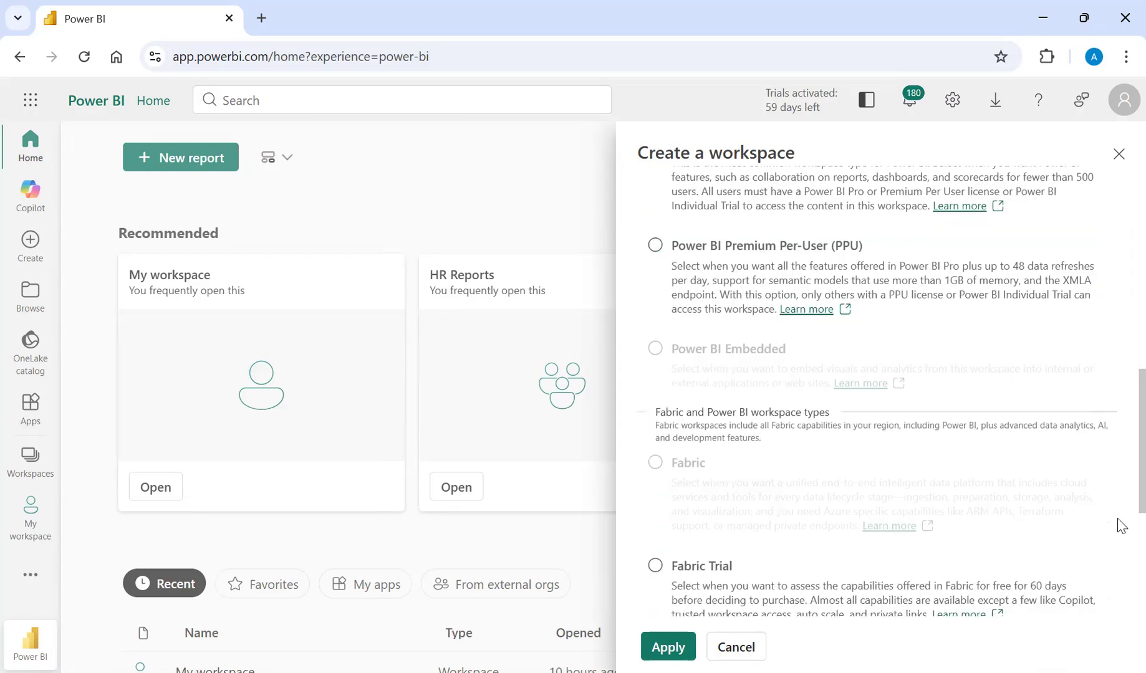
click(656, 472)
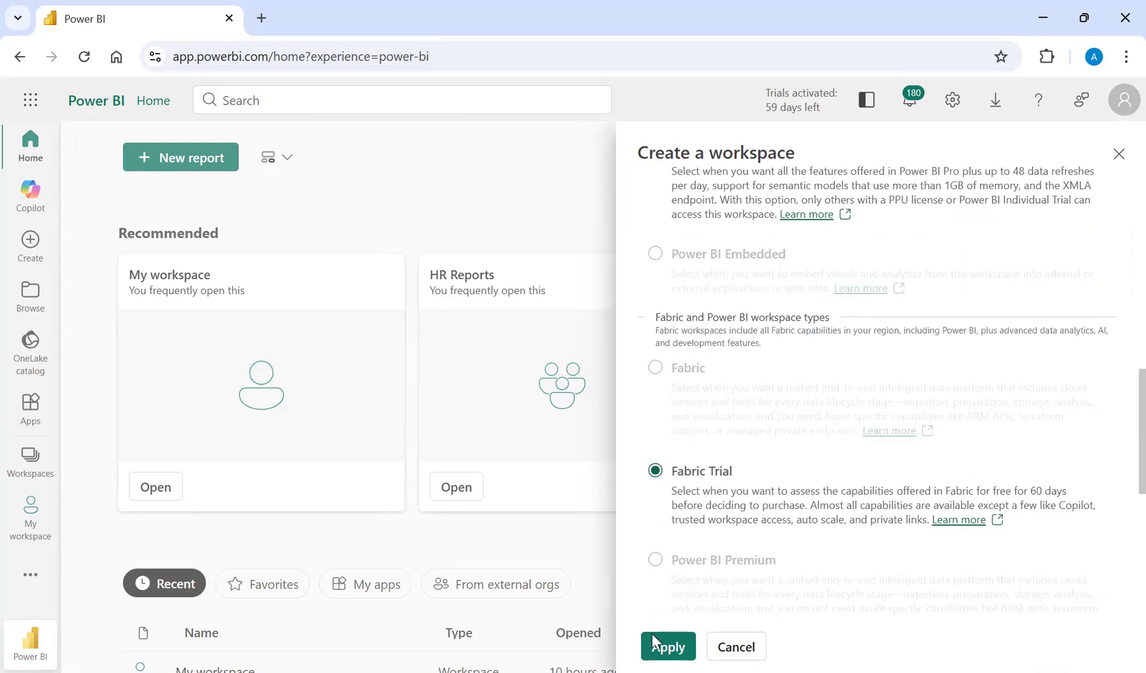
click(662, 646)
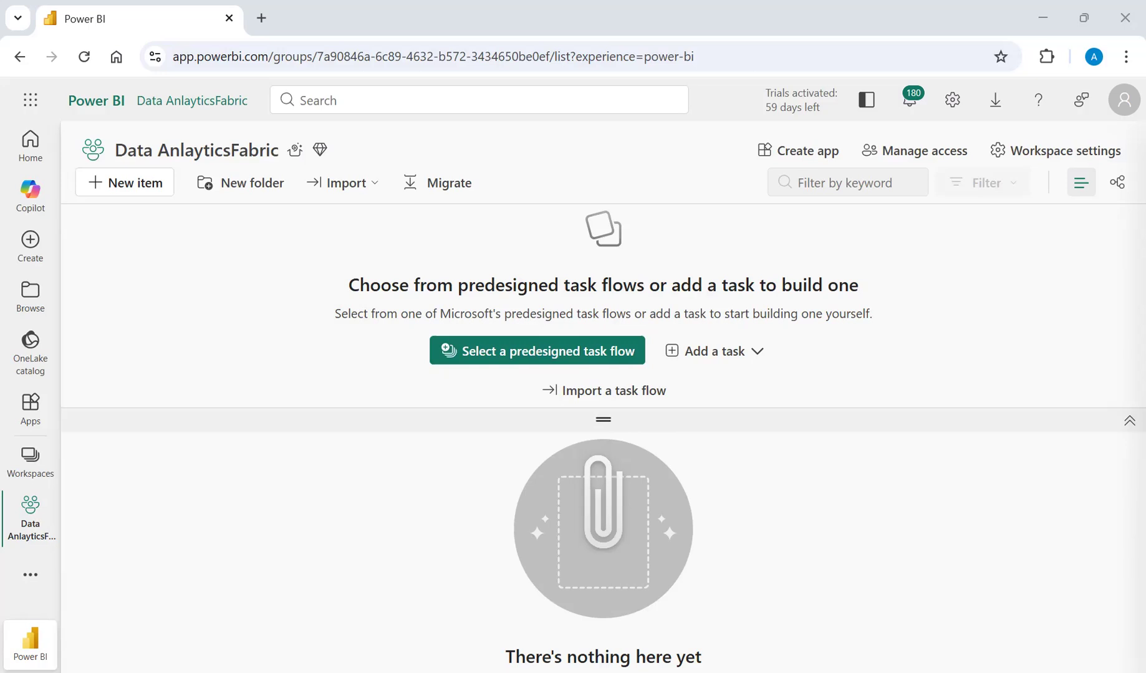
Create a new lakehouse named DALakeHouse in the Data AnlayticsFabric workspace.
click(133, 185)
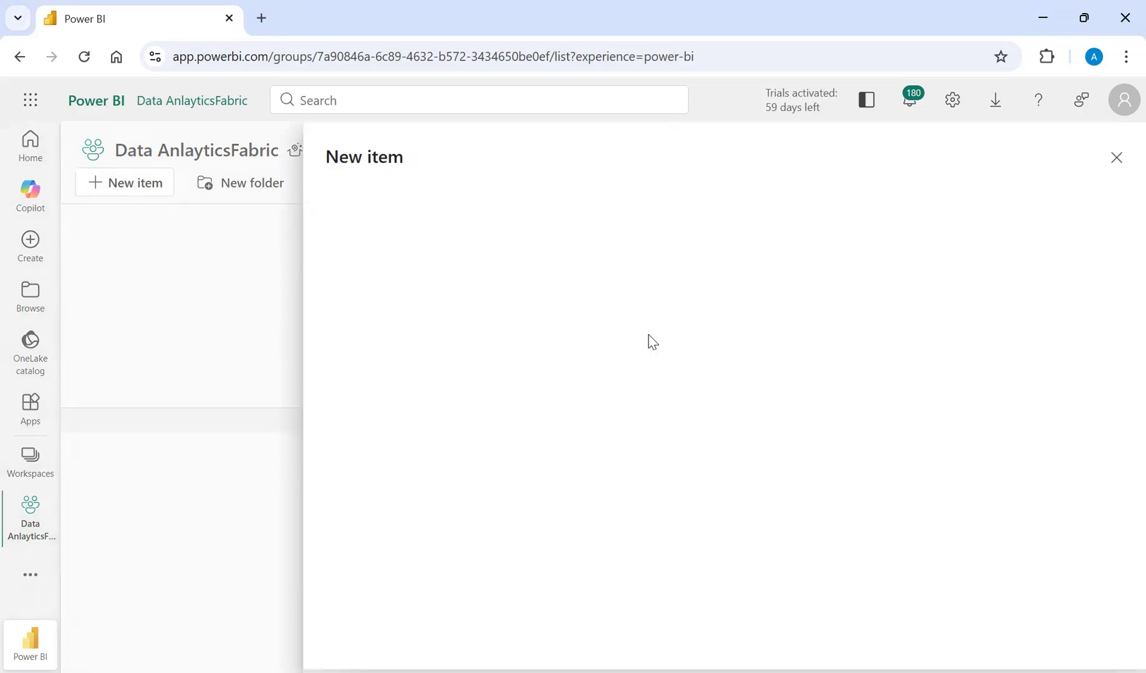
click(538, 345)
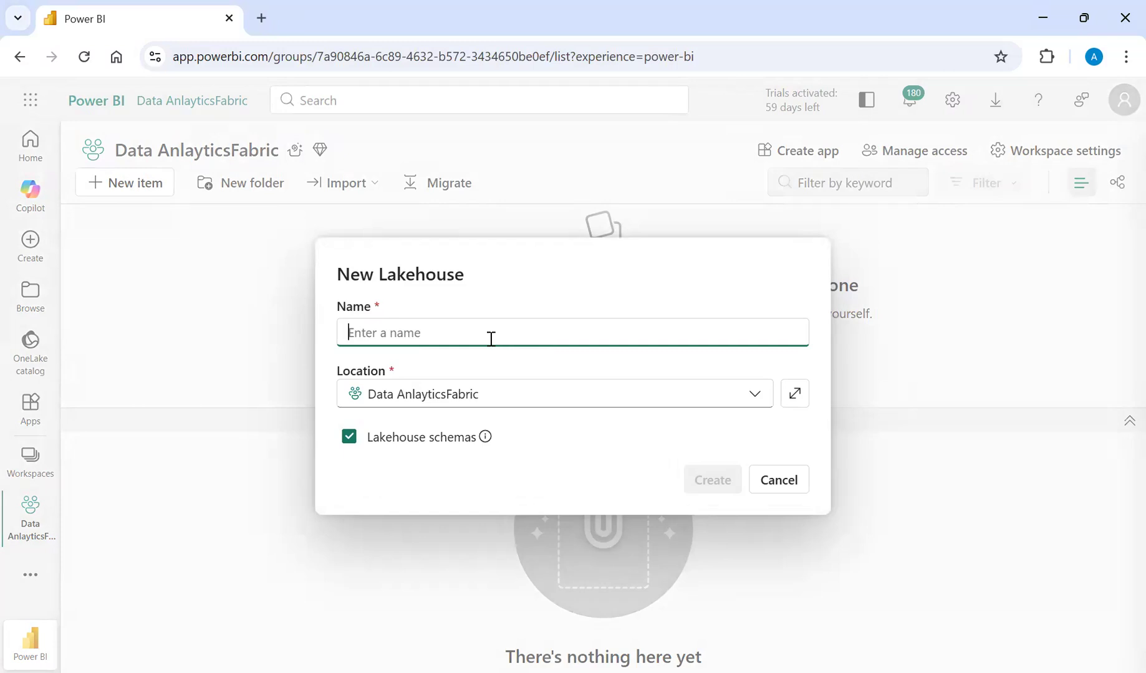
text(DALakeHouse)
click(727, 491)
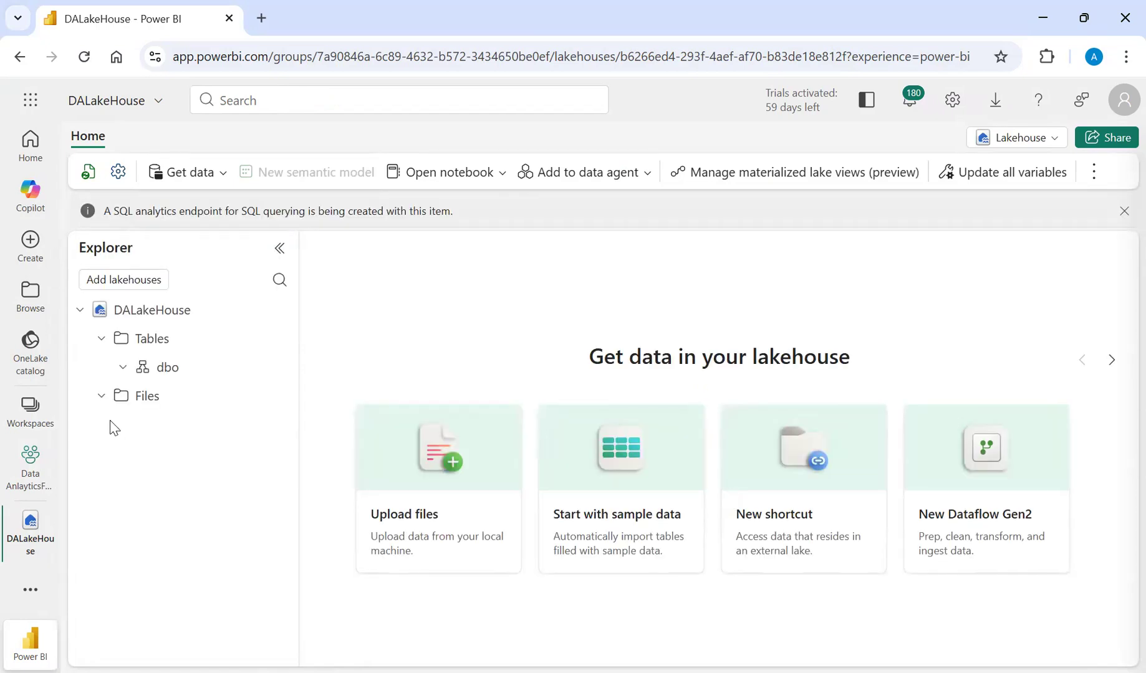
click(103, 338)
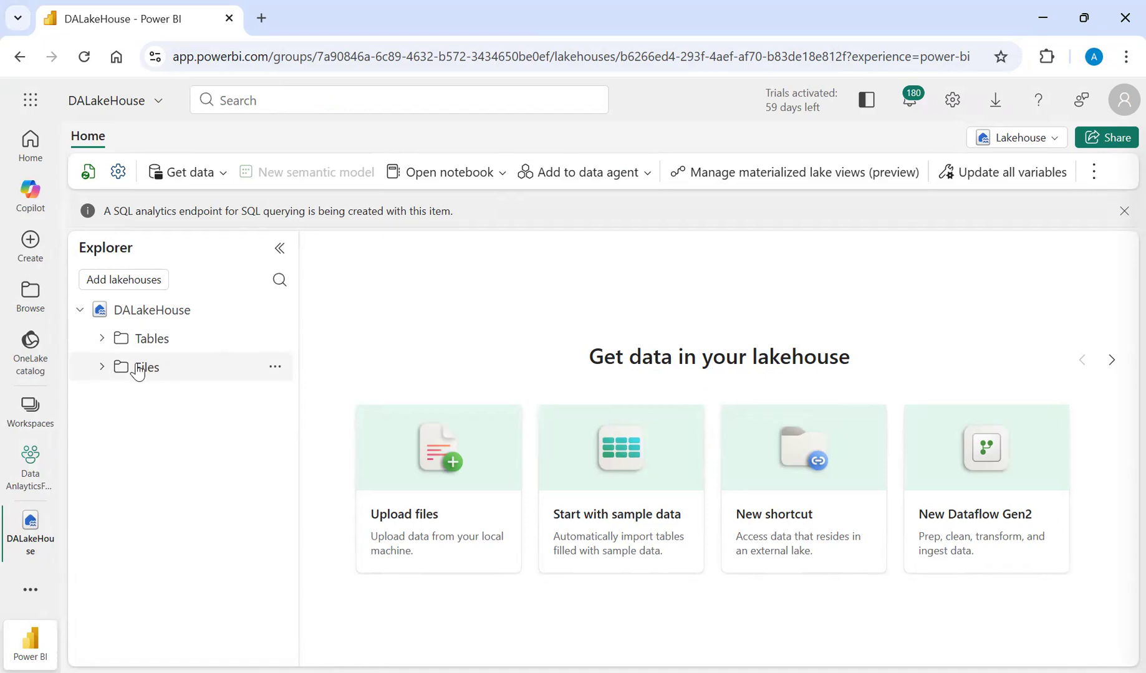
click(102, 339)
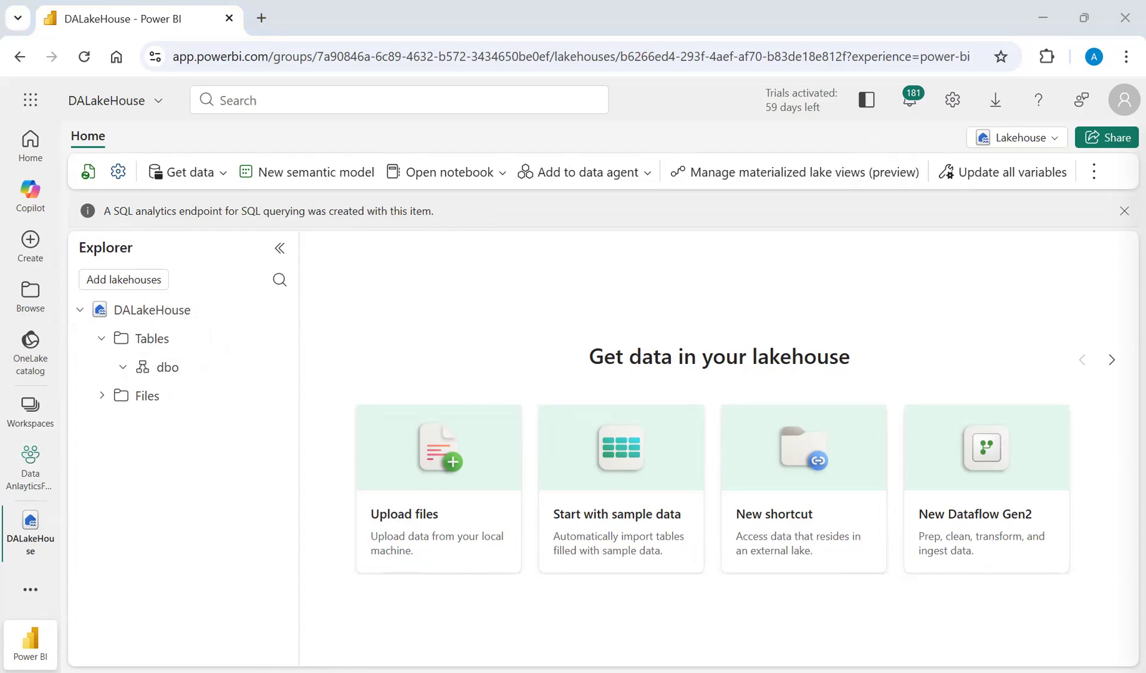
click(330, 376)
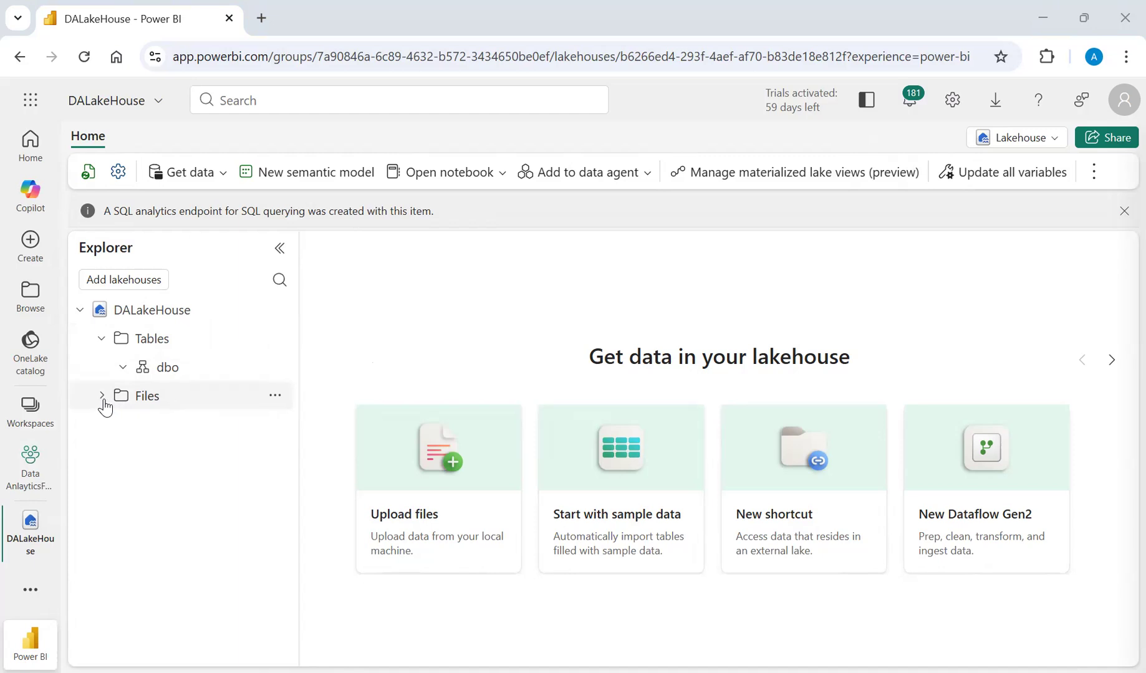
Create a subfolder named finance_data under the lakehouse's Files folder.
click(273, 397)
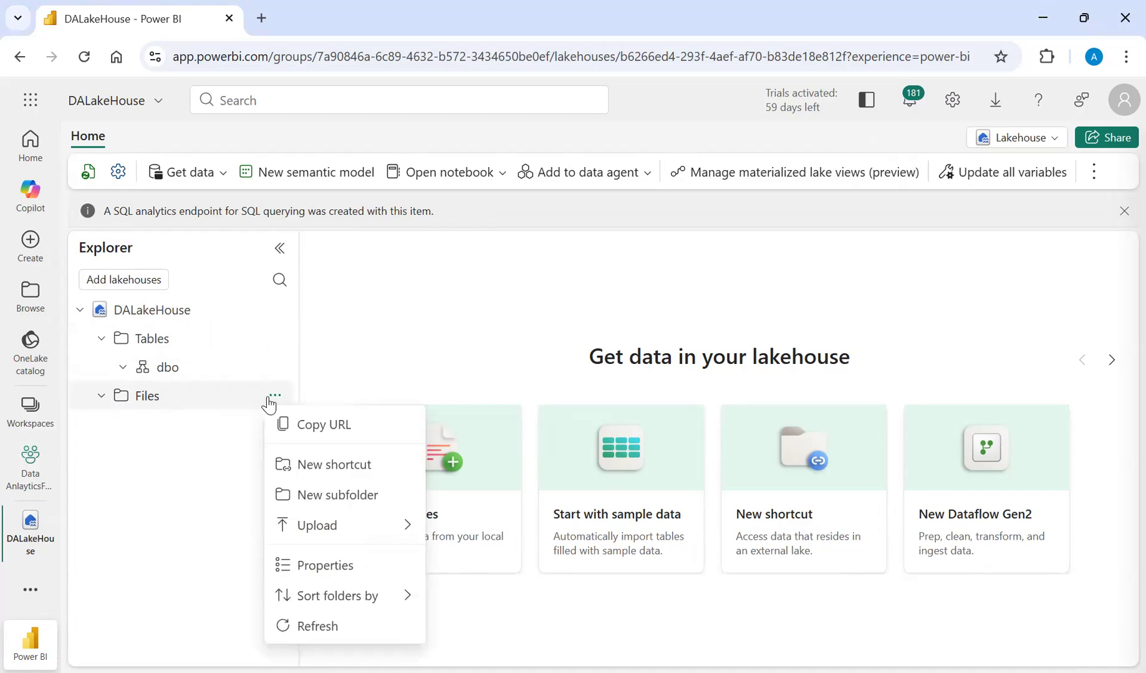
click(327, 494)
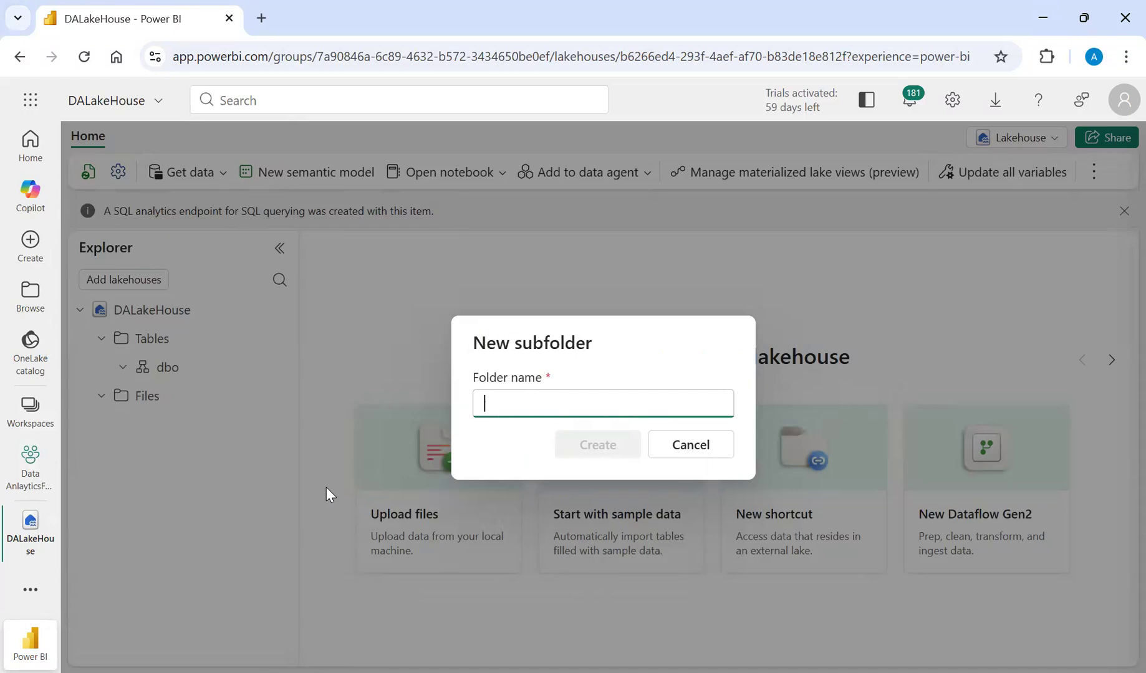
text(sa)
key(BackSpace)
key(BackSpace)
text(finance)
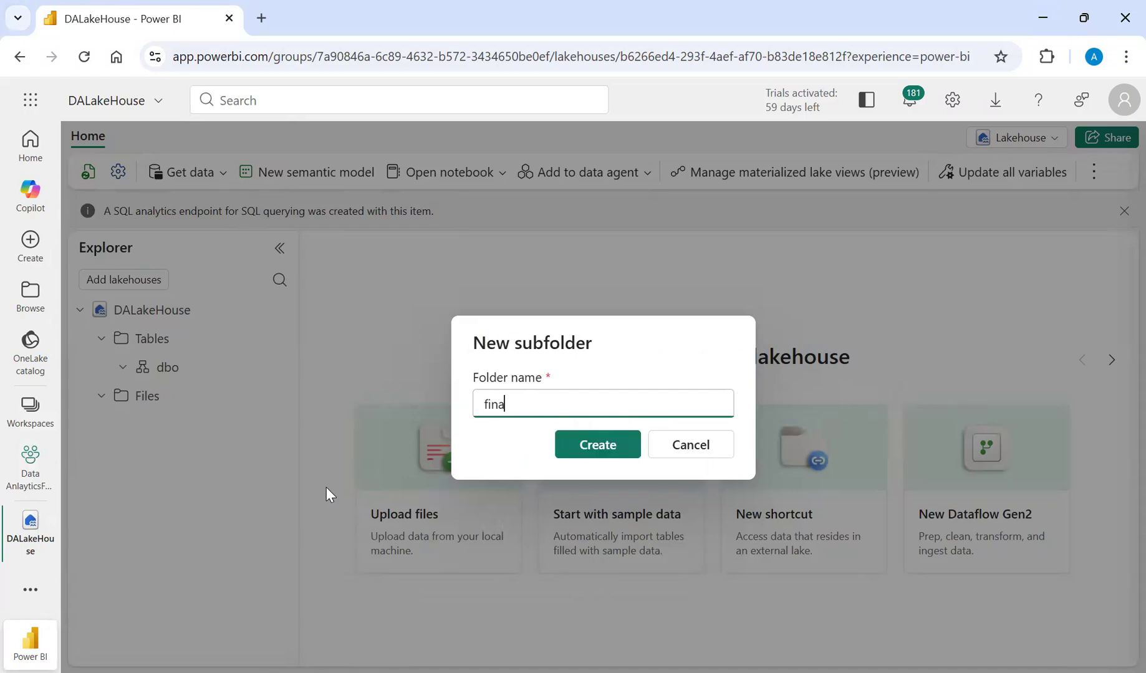
text(_data)
key(Return)
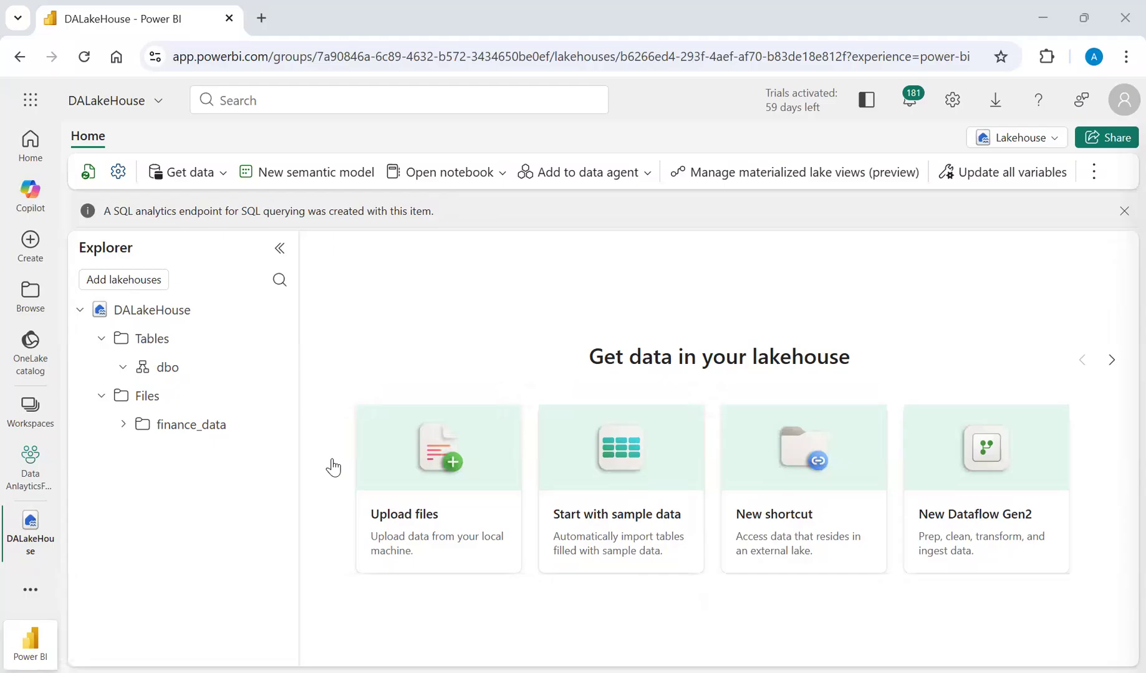
Upload the sales file from the Gitrepo folder in Downloads to the lakehouse's files.
click(437, 464)
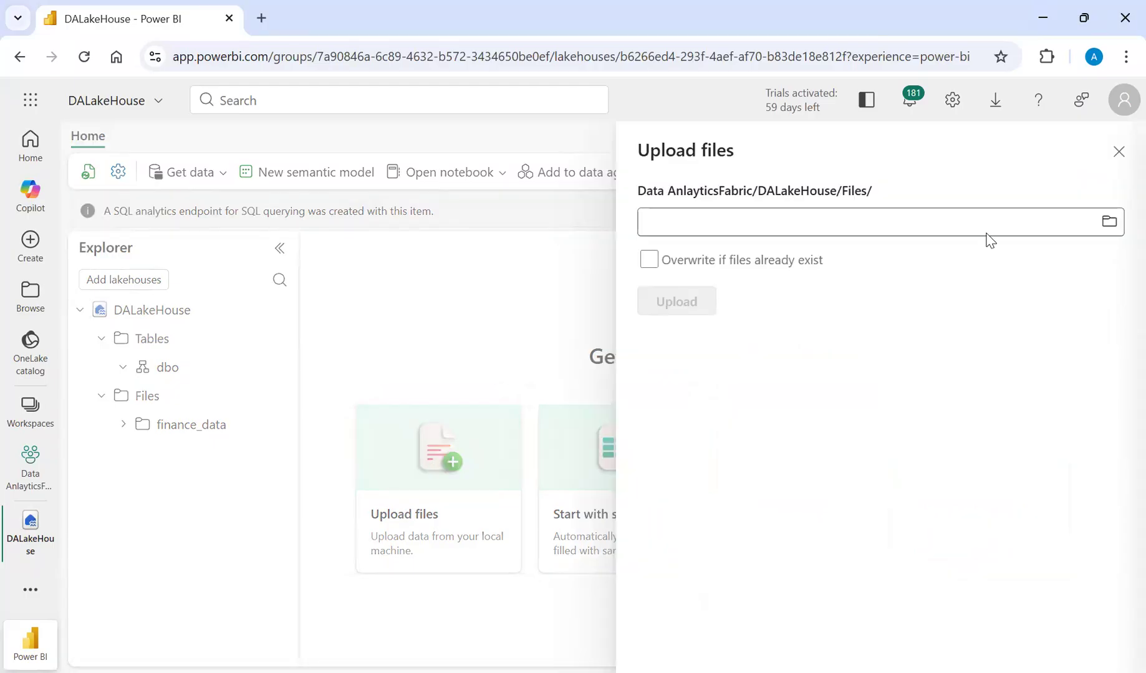
click(1109, 222)
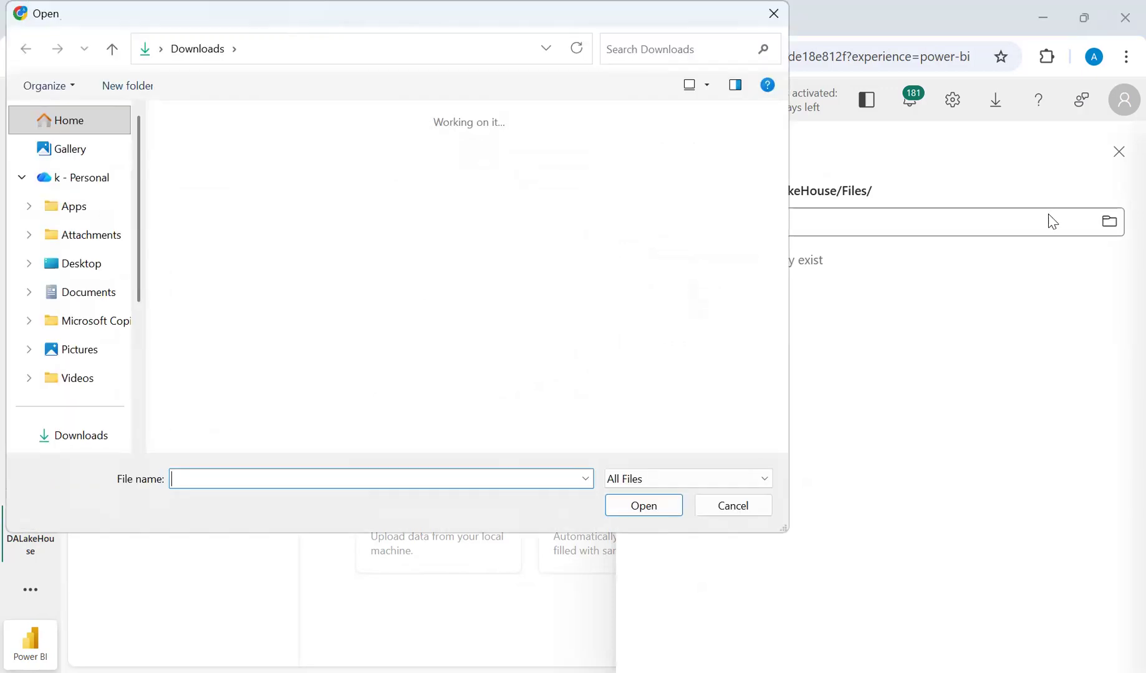
double_click(226, 181)
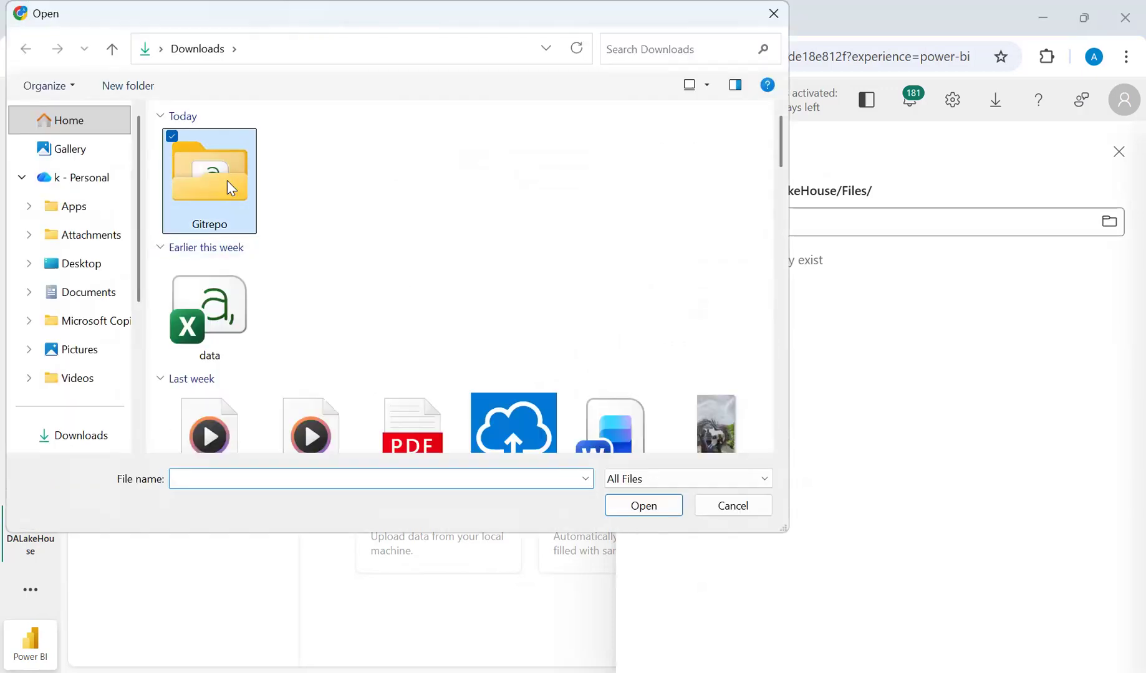
click(212, 172)
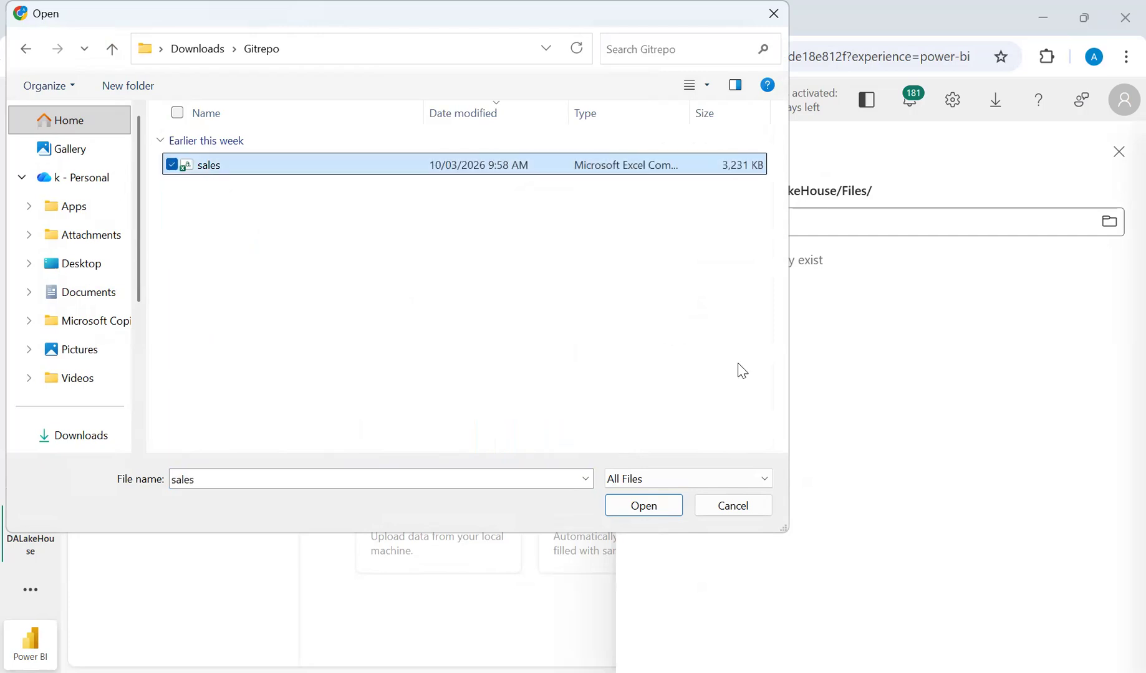
key(Return)
click(683, 306)
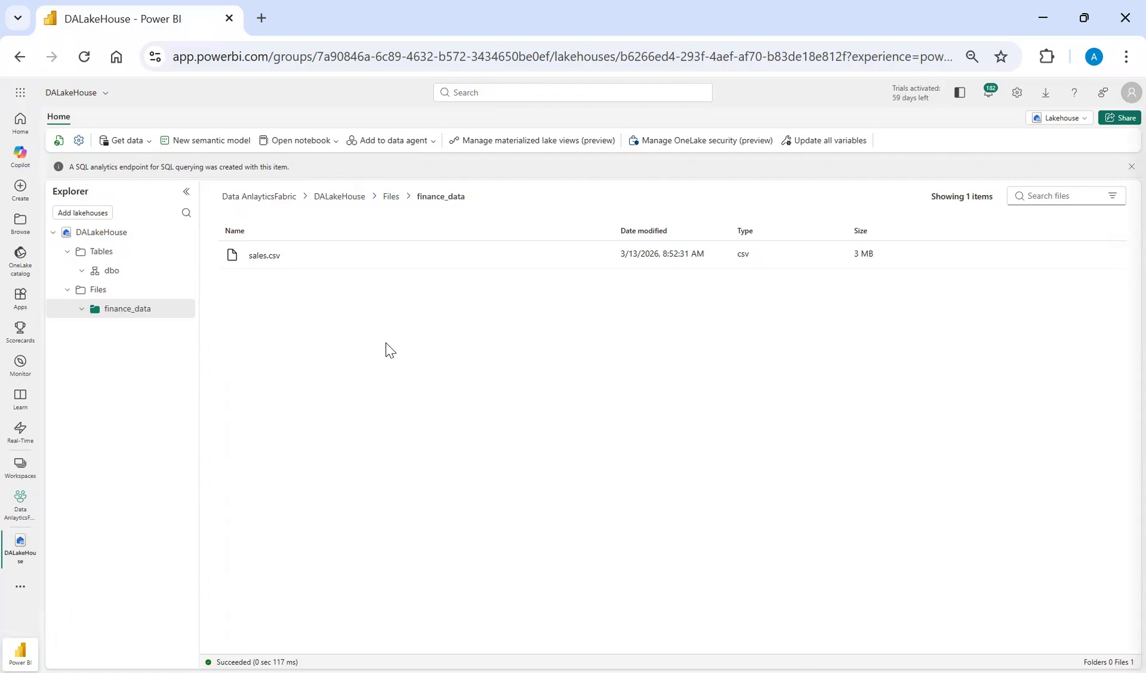
Preview the contents of sales.csv in the finance_data folder at a readable size.
click(276, 268)
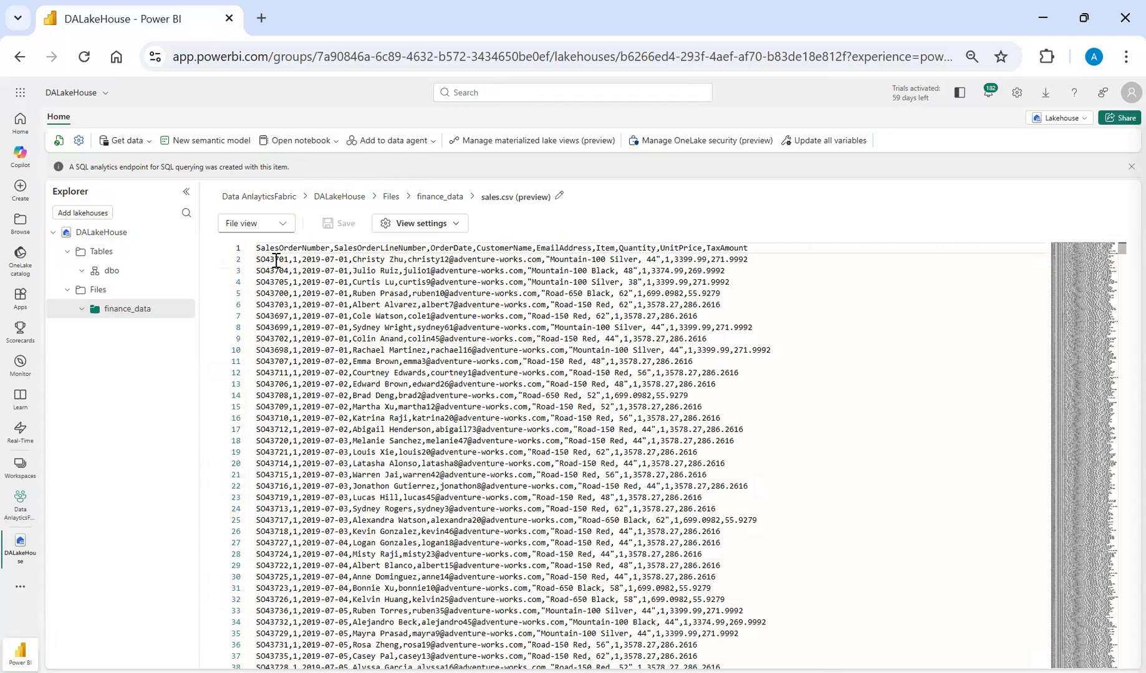
key(ctrl+plus)
key(ctrl+plus)
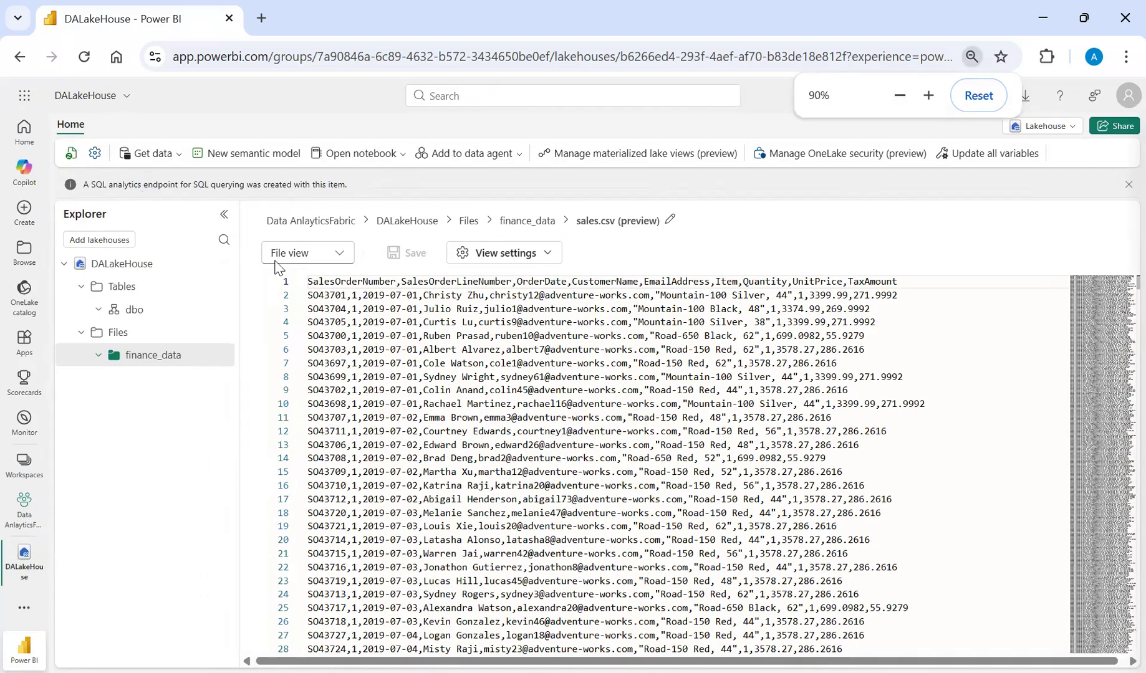
key(ctrl+plus)
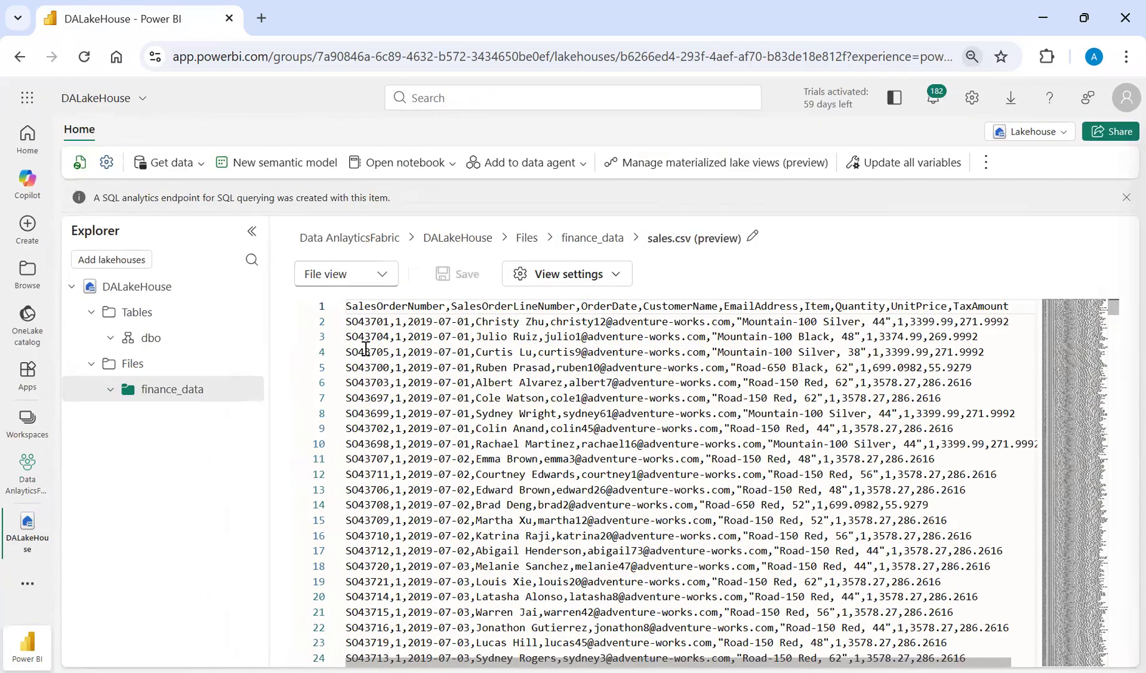
Load sales.csv from finance_data into a new table named sales in the dbo schema, using the header row for column names.
click(586, 240)
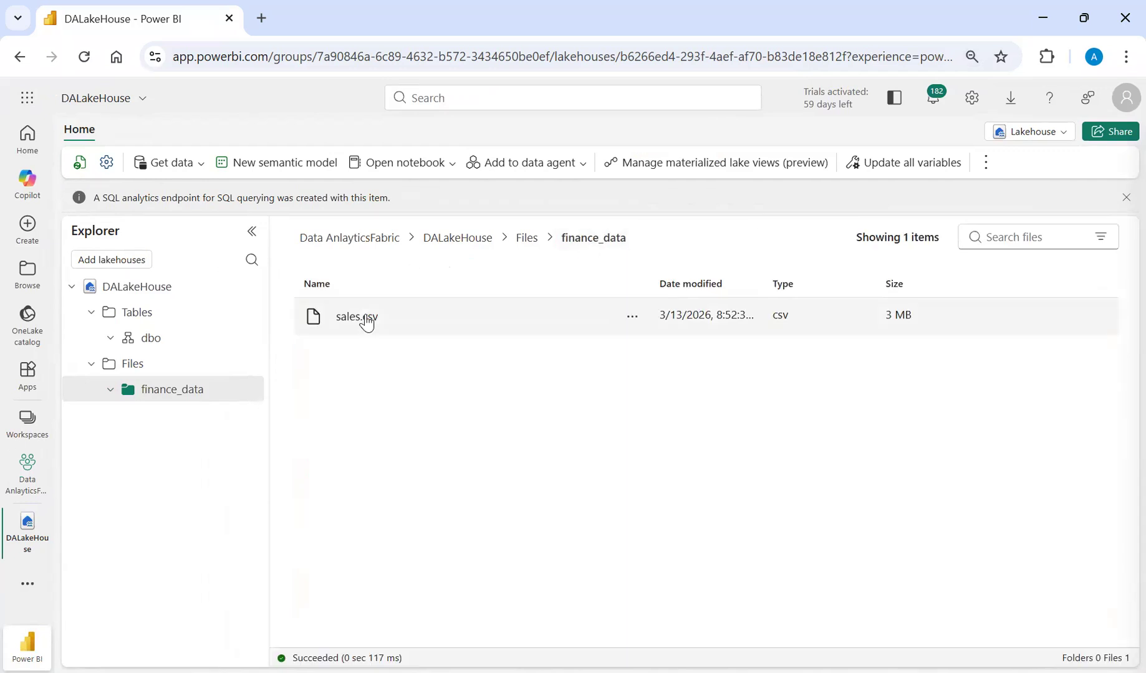
click(632, 319)
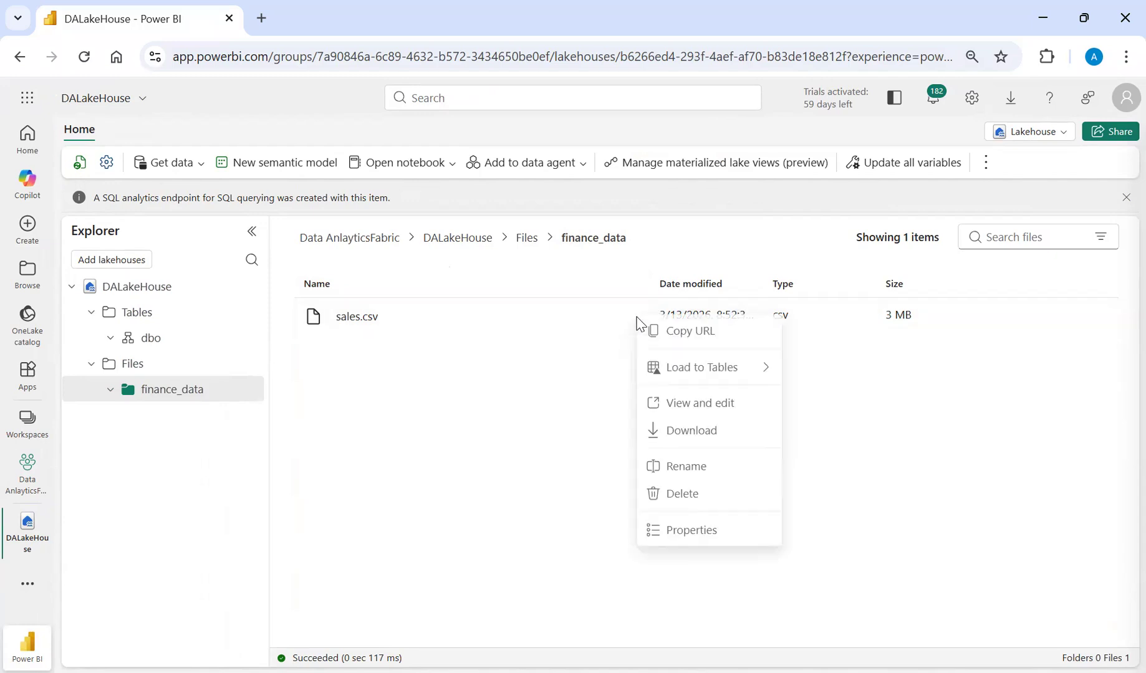
mouse_move(679, 374)
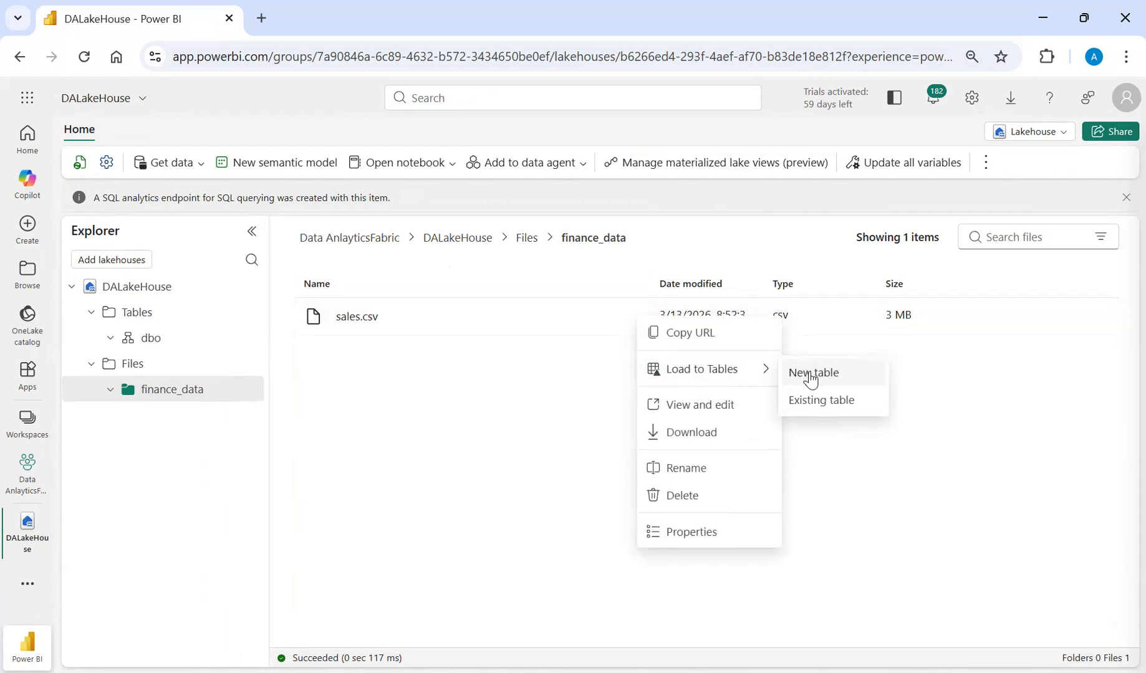
click(811, 373)
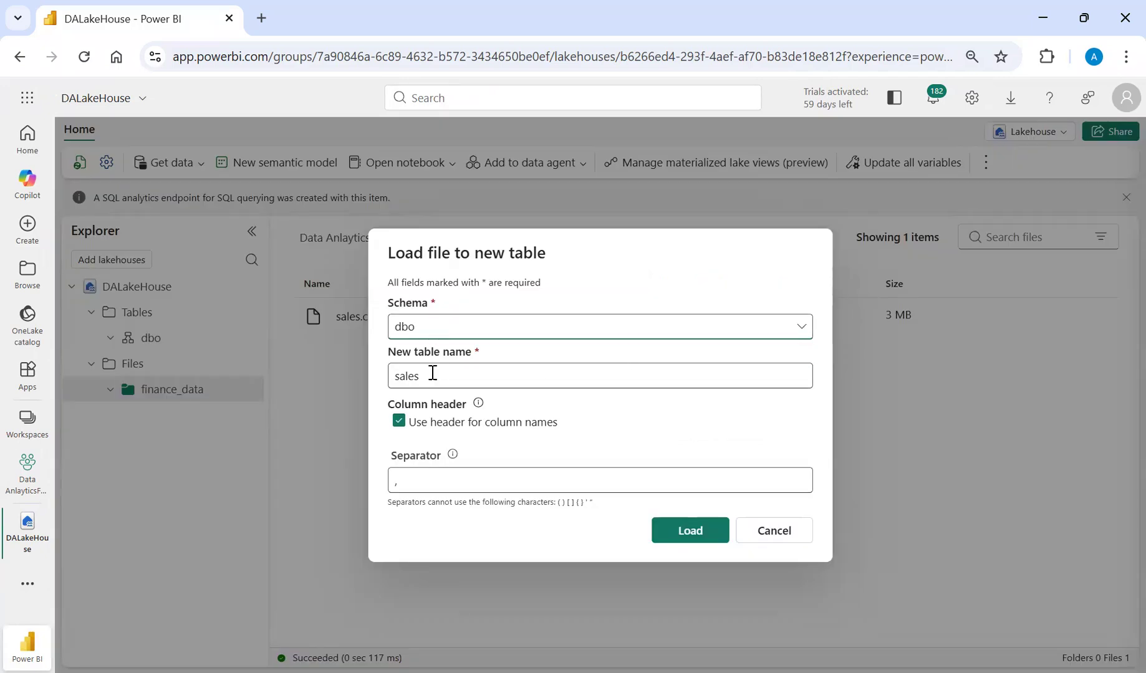
click(433, 377)
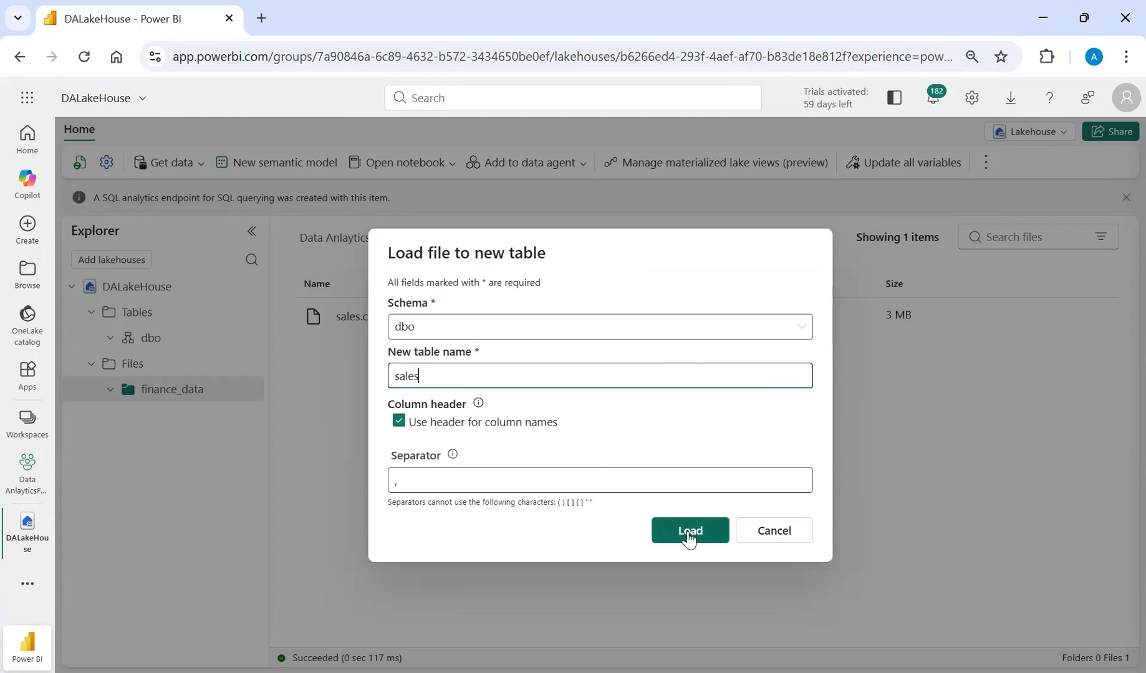
click(720, 536)
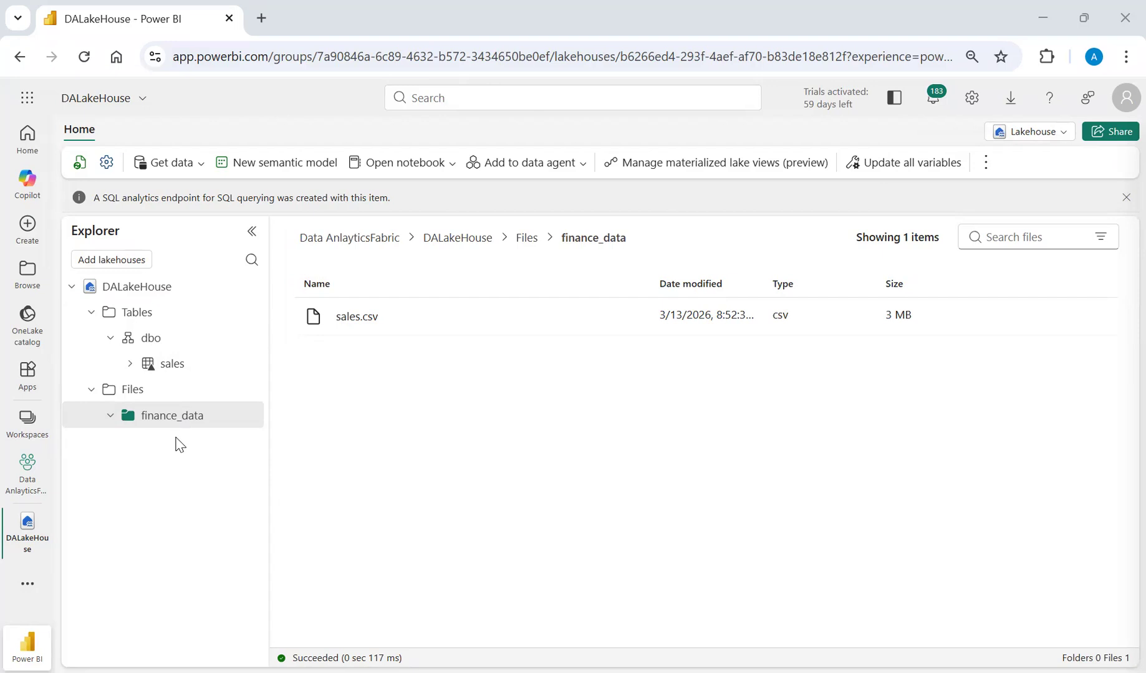
Expand the sales table in the Explorer and widen the pane to examine its columns and data types.
click(128, 365)
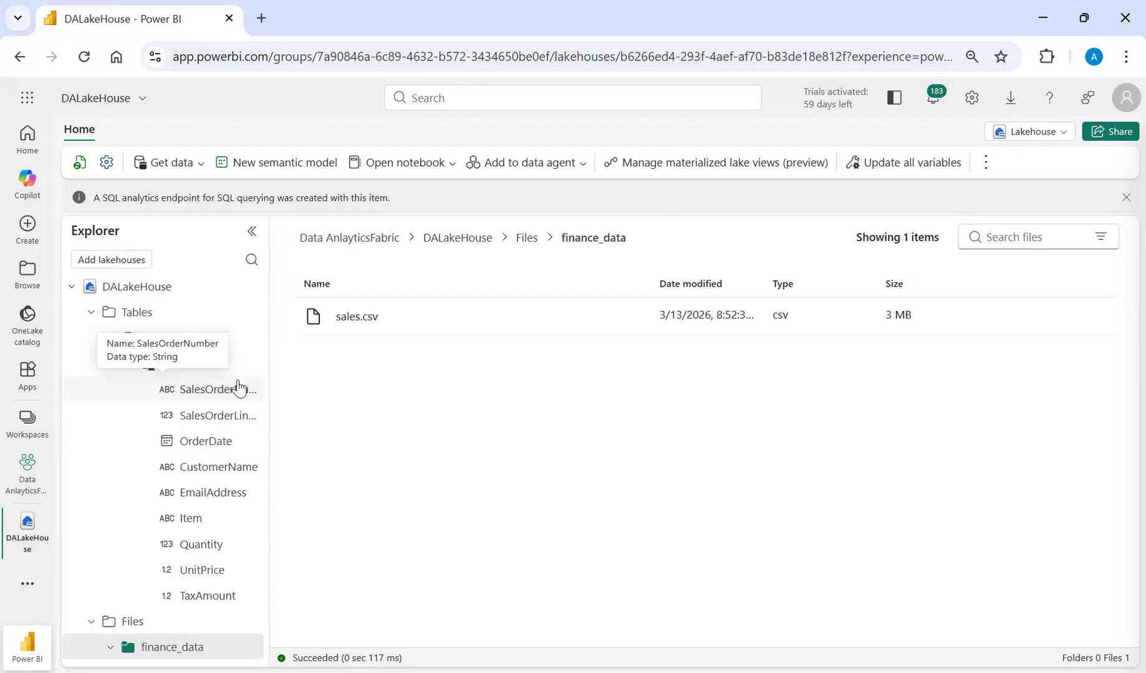
drag(267, 376, 312, 386)
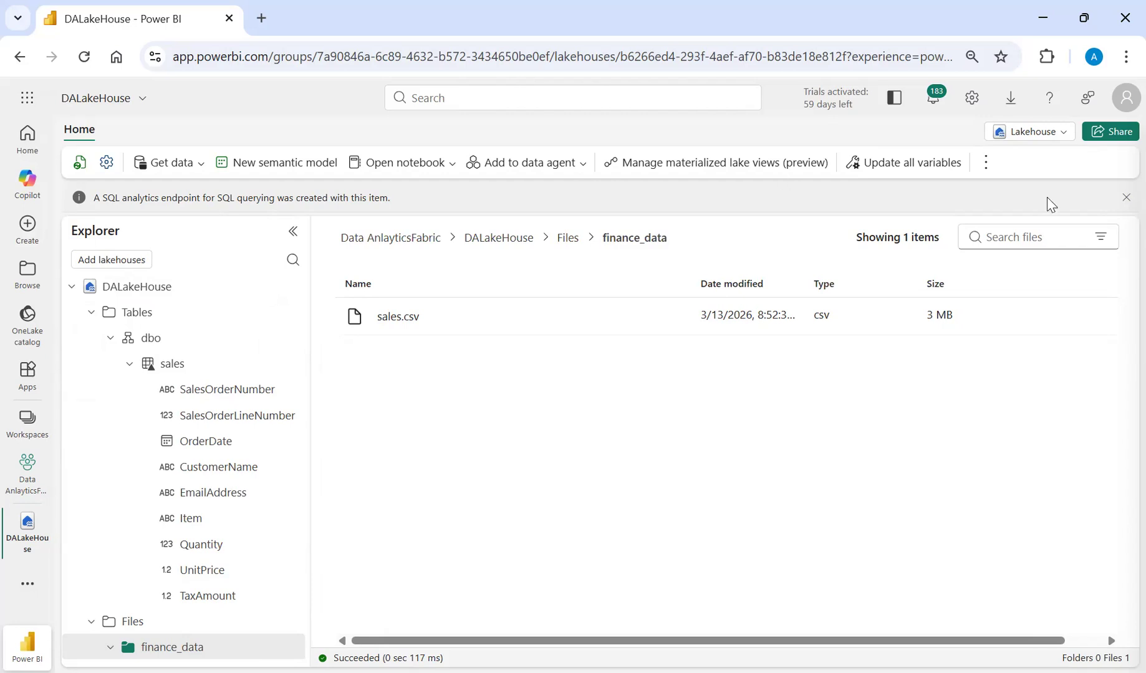
Switch DALakeHouse from the Lakehouse view to its SQL analytics endpoint.
click(1063, 136)
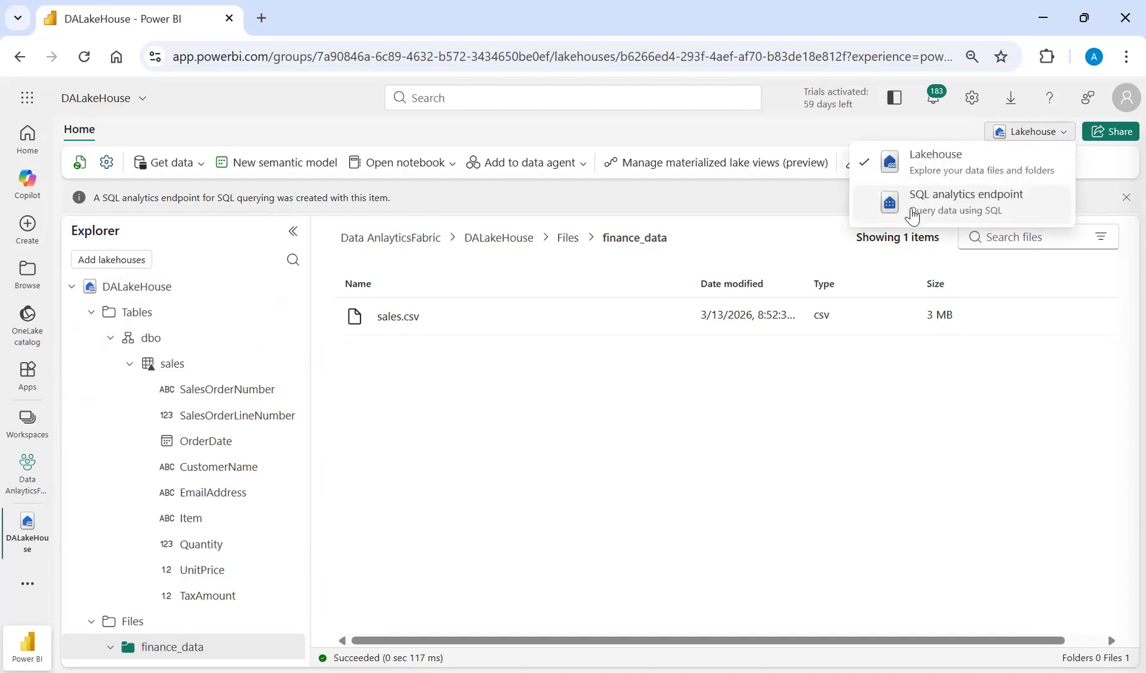
click(941, 214)
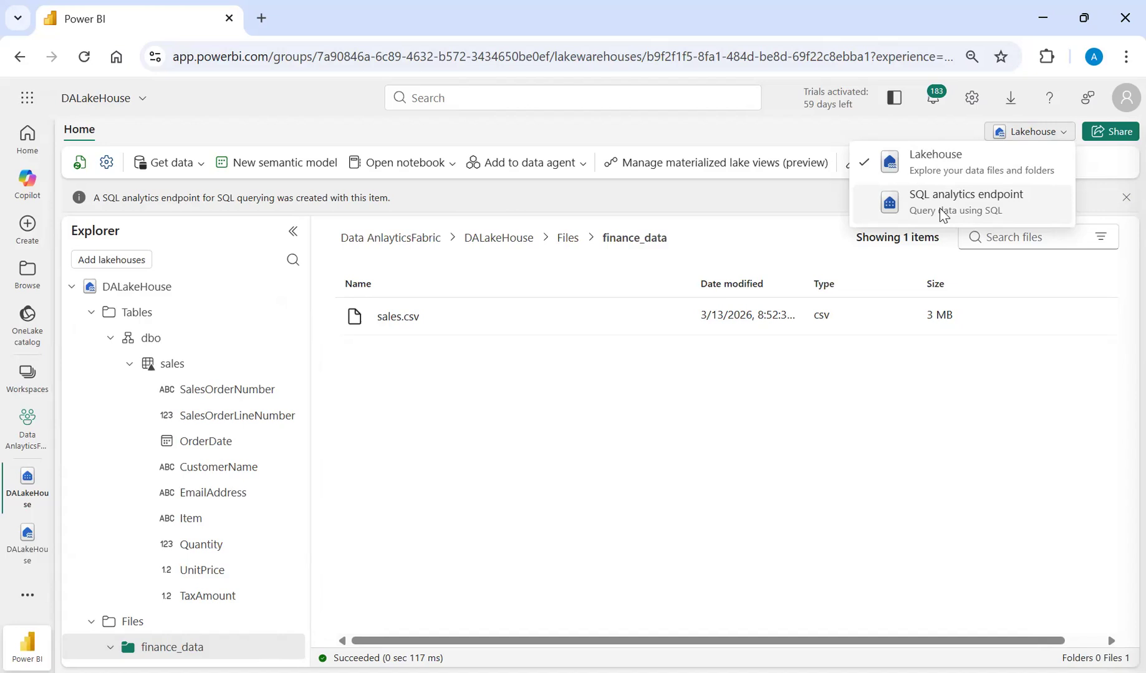
click(867, 210)
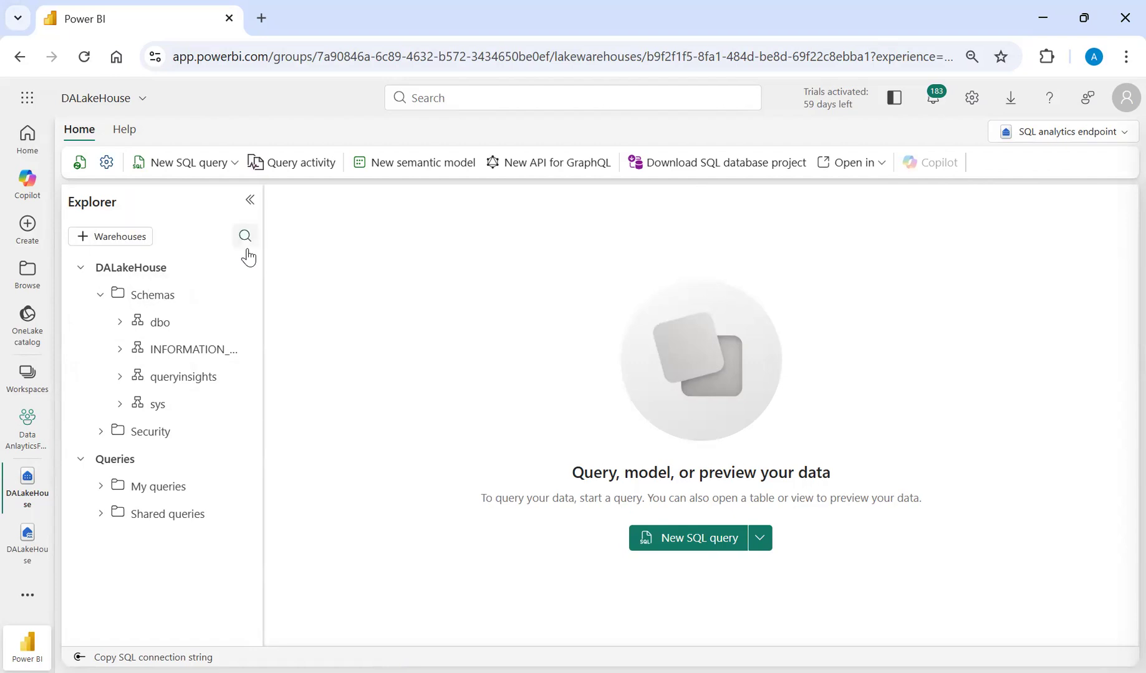
Create a new SQL query containing "Select * from sales" and run it.
click(189, 163)
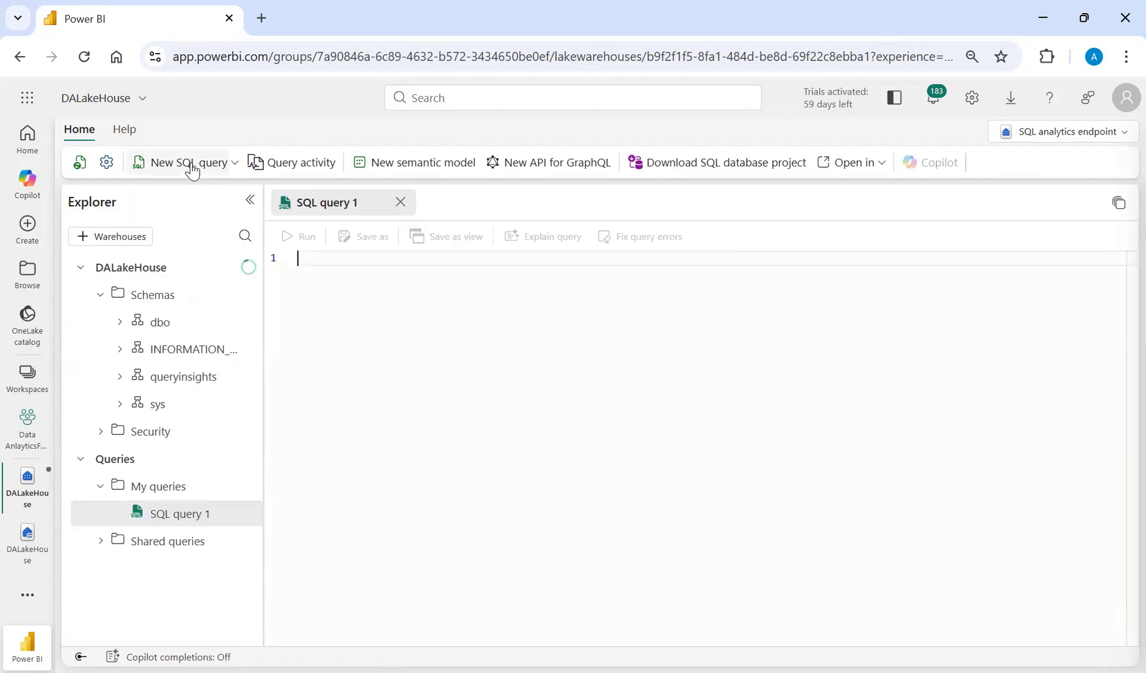
text(Select )
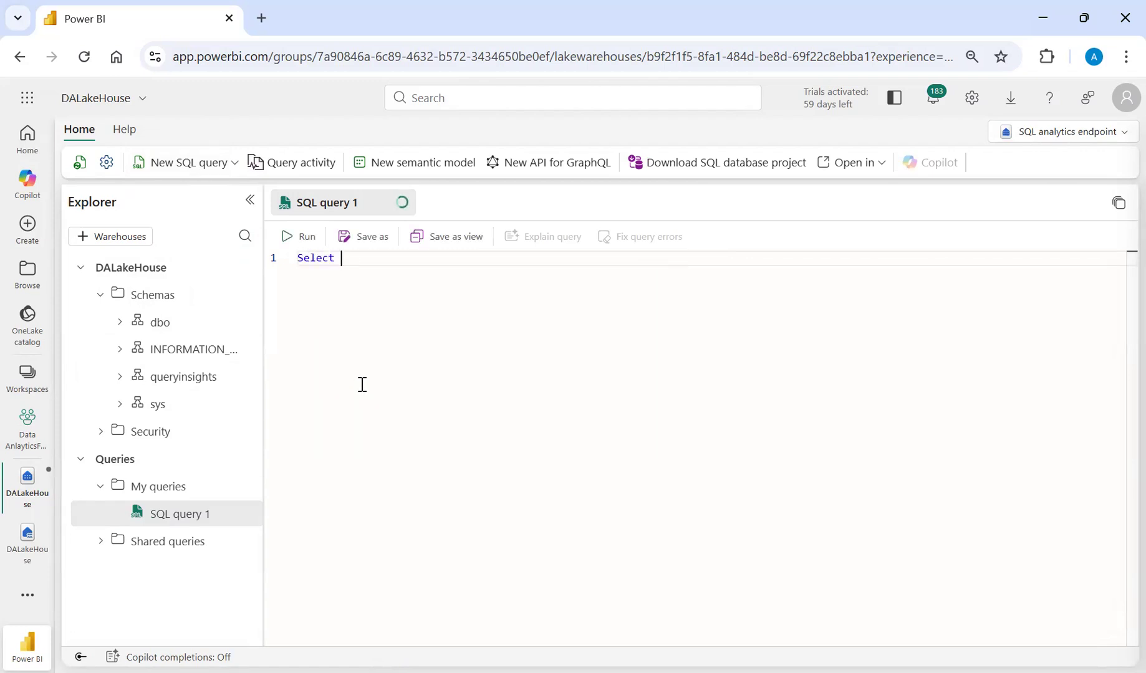
text(* from sales)
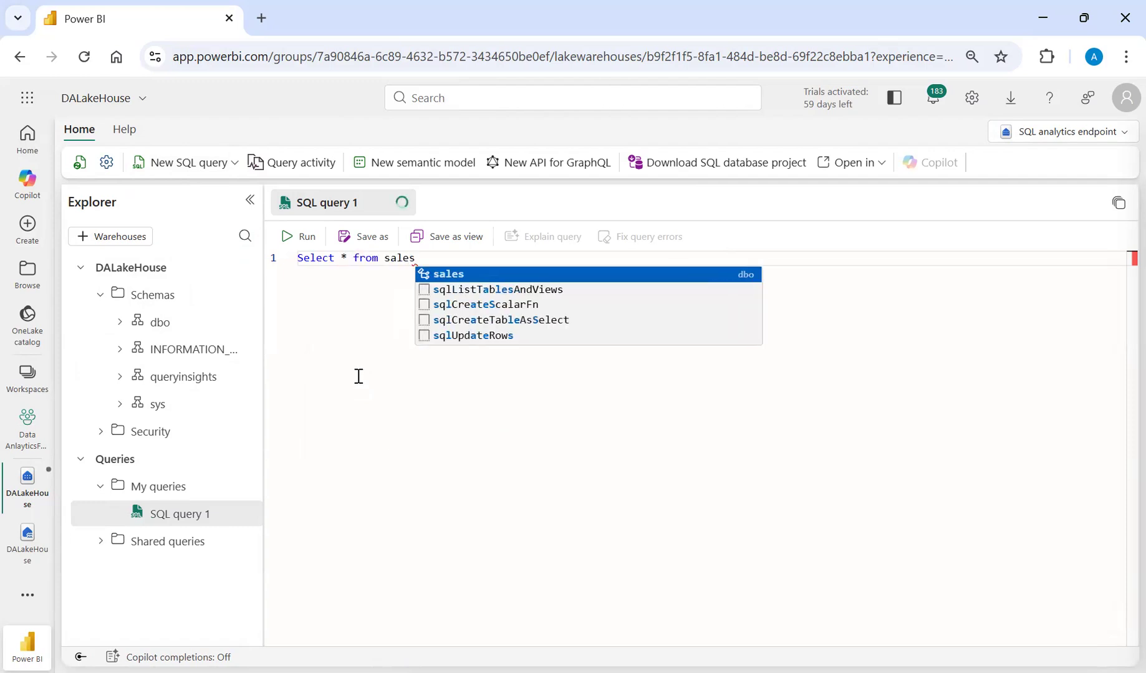
click(298, 238)
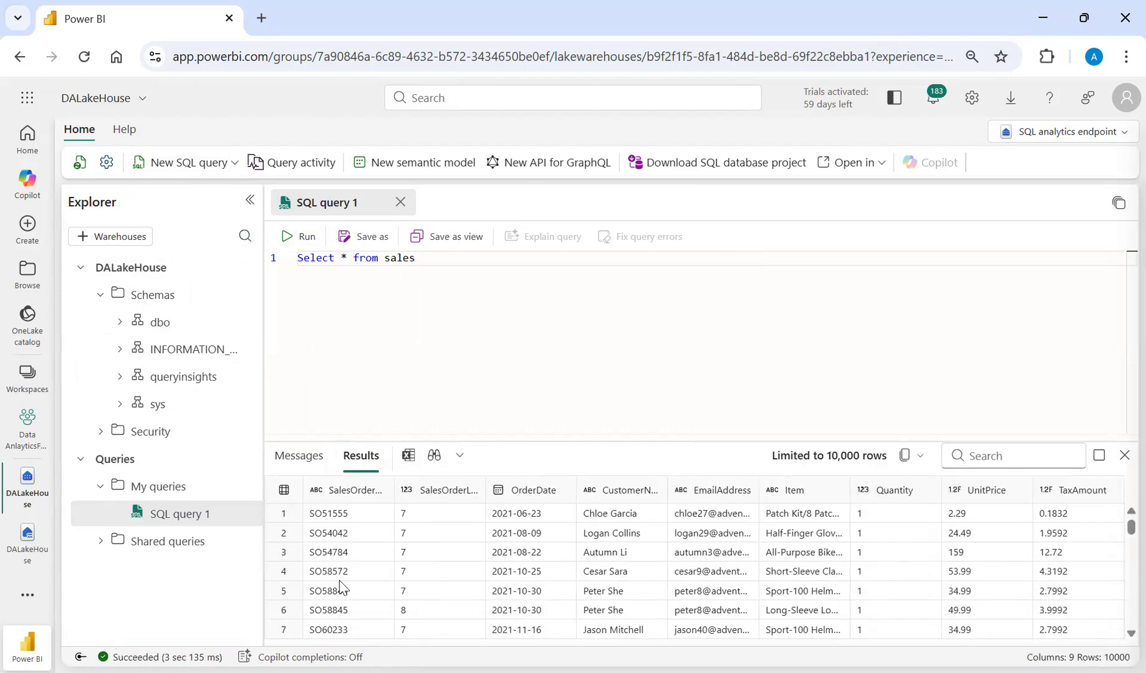
Replace the asterisk in the query with the columns SalesOrderNumber, OrderDate and run it.
click(346, 261)
key(BackSpace)
text(Orderdat)
text(e)
key(BackSpace)
key(BackSpace)
key(BackSpace)
key(BackSpace)
key(BackSpace)
key(BackSpace)
key(BackSpace)
key(BackSpace)
key(BackSpace)
text(SalesOrderNum)
key(Tab)
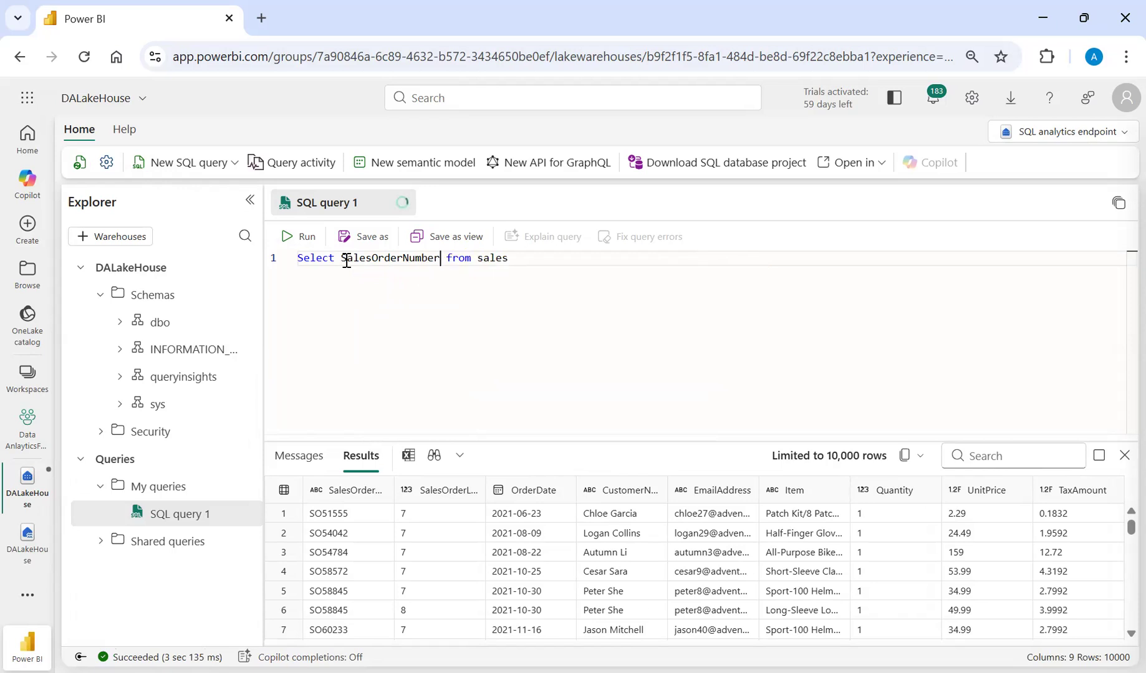
text(, OrderDate)
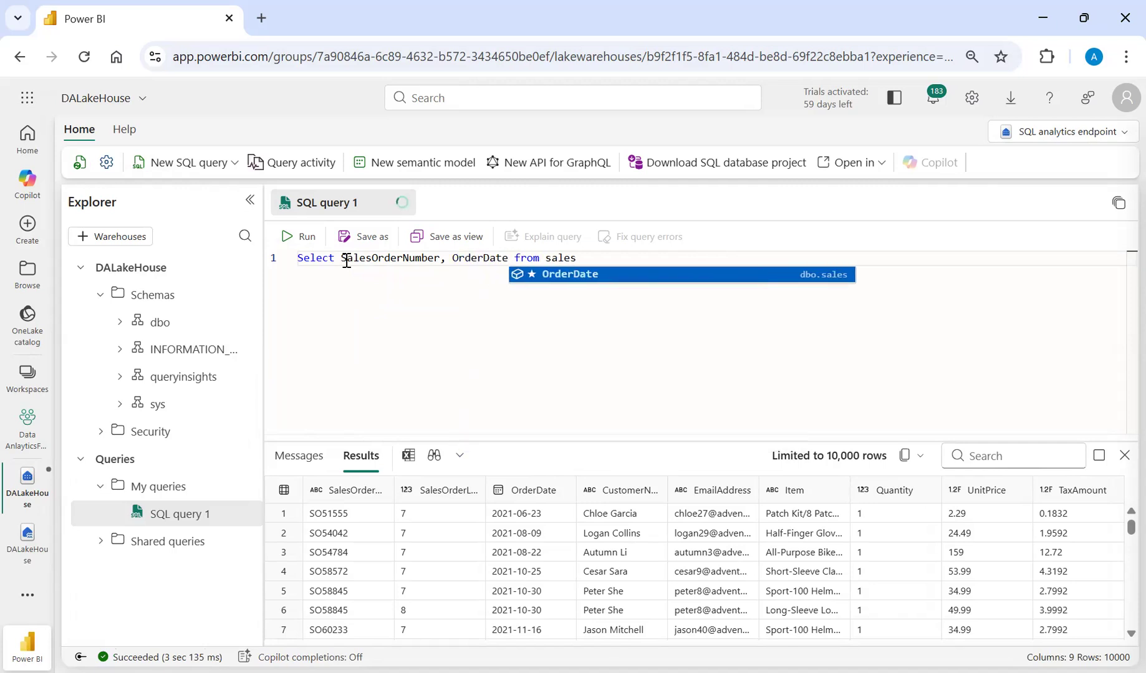
click(289, 241)
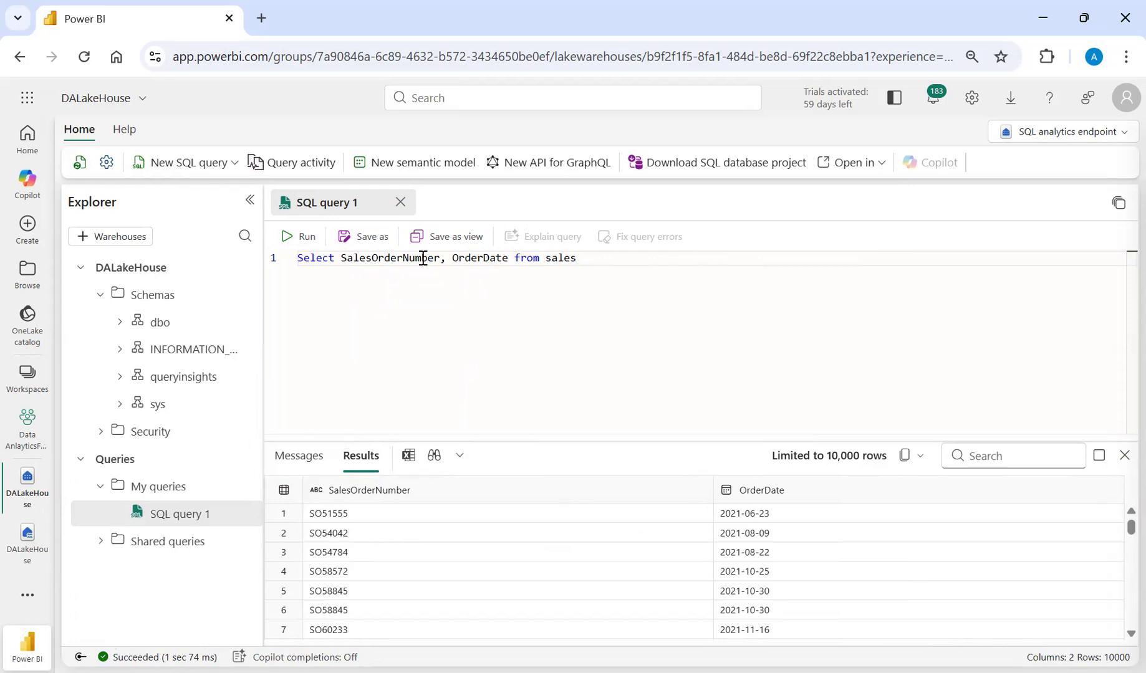
Wrap SalesOrderNumber in a count() function in the SELECT clause.
double_click(339, 261)
text(count()
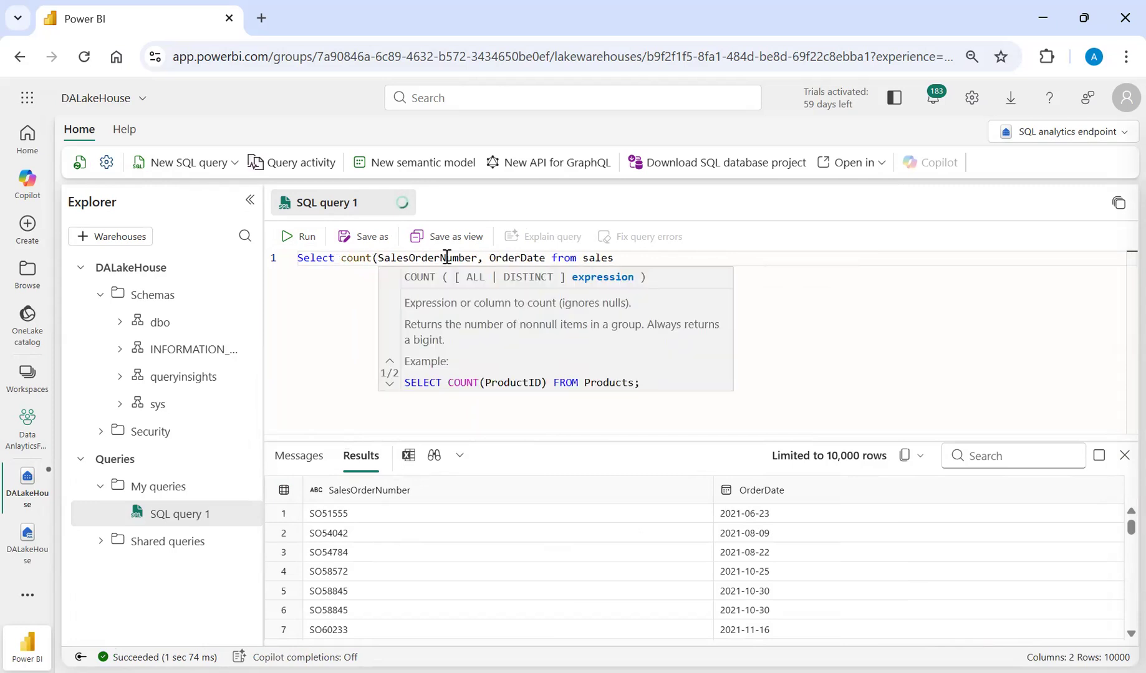
double_click(479, 258)
text())
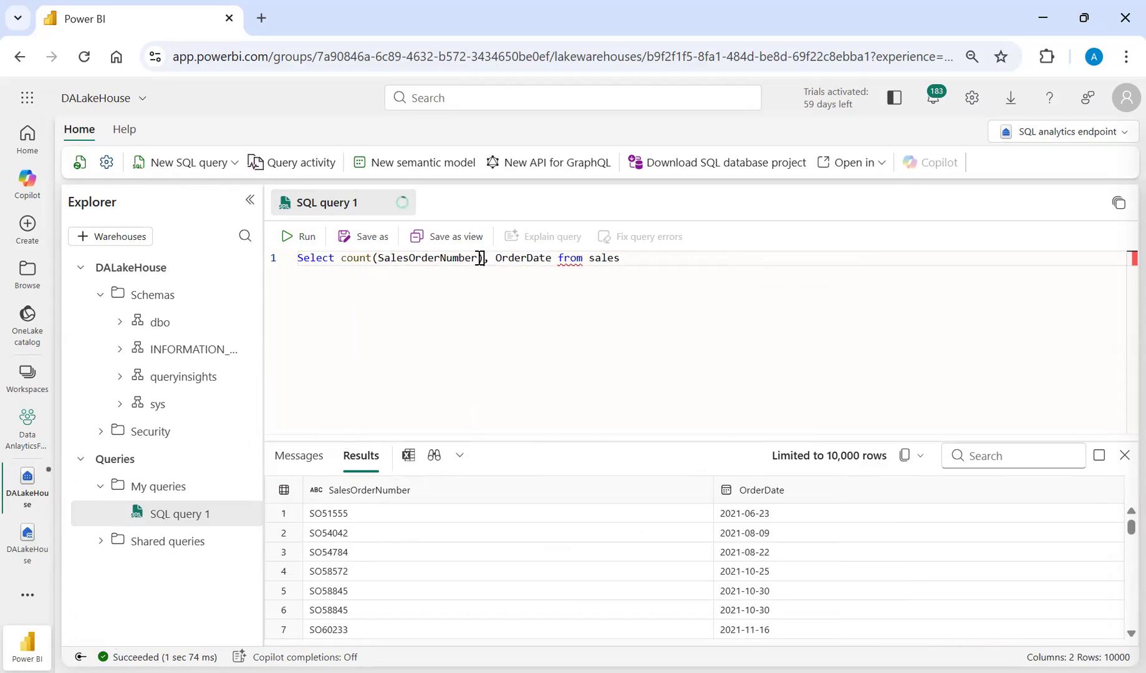
Add "group by OrderDate" on a second line of the query and run it.
click(656, 264)
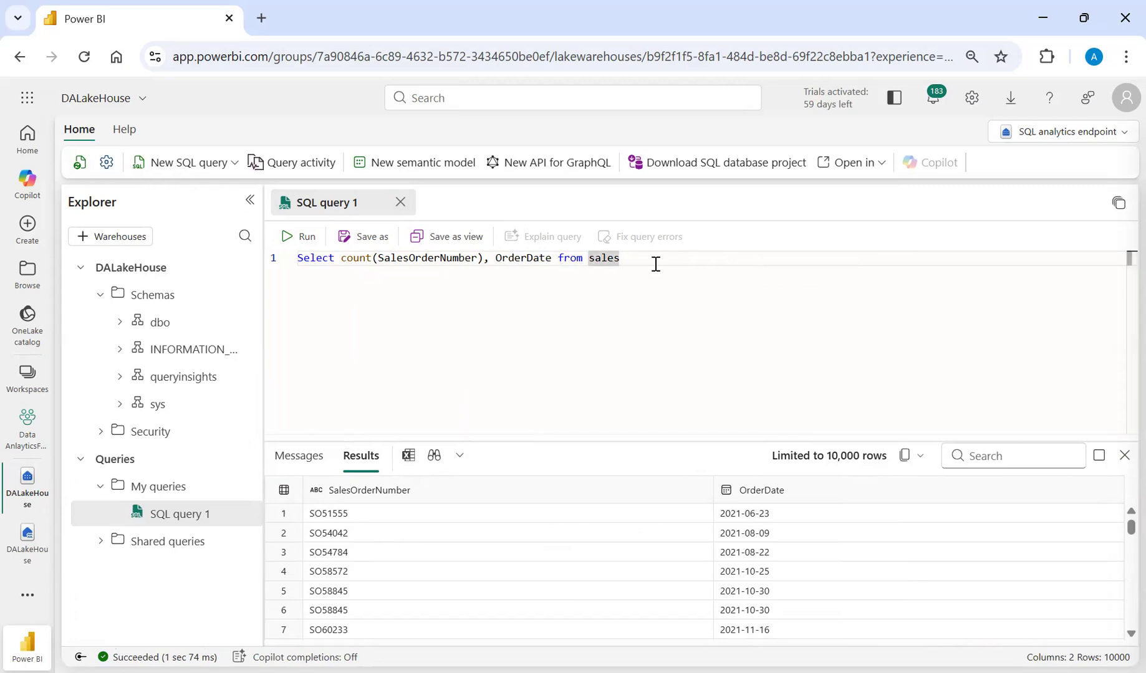
key(Return)
text(group )
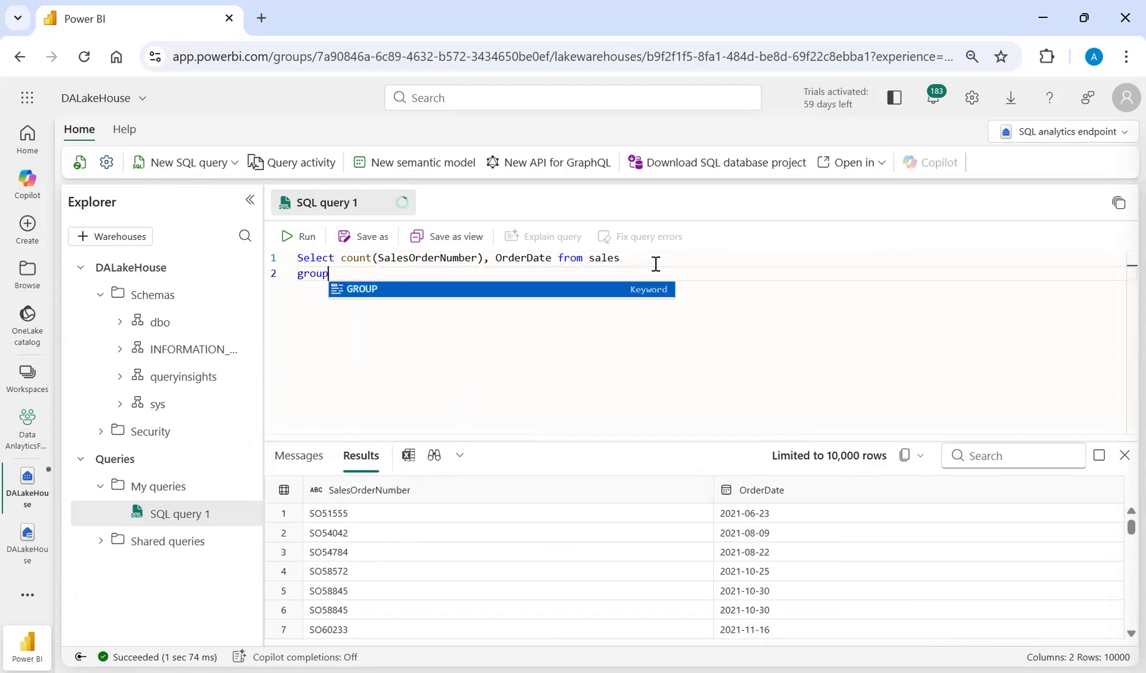
text(by )
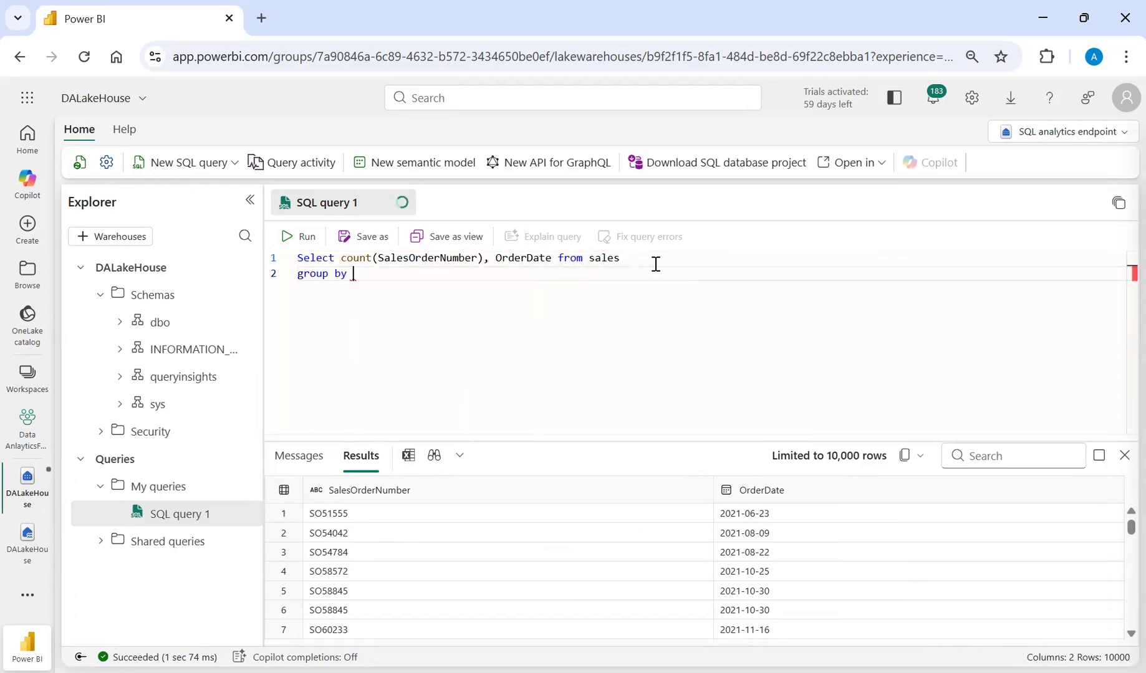
text(Or)
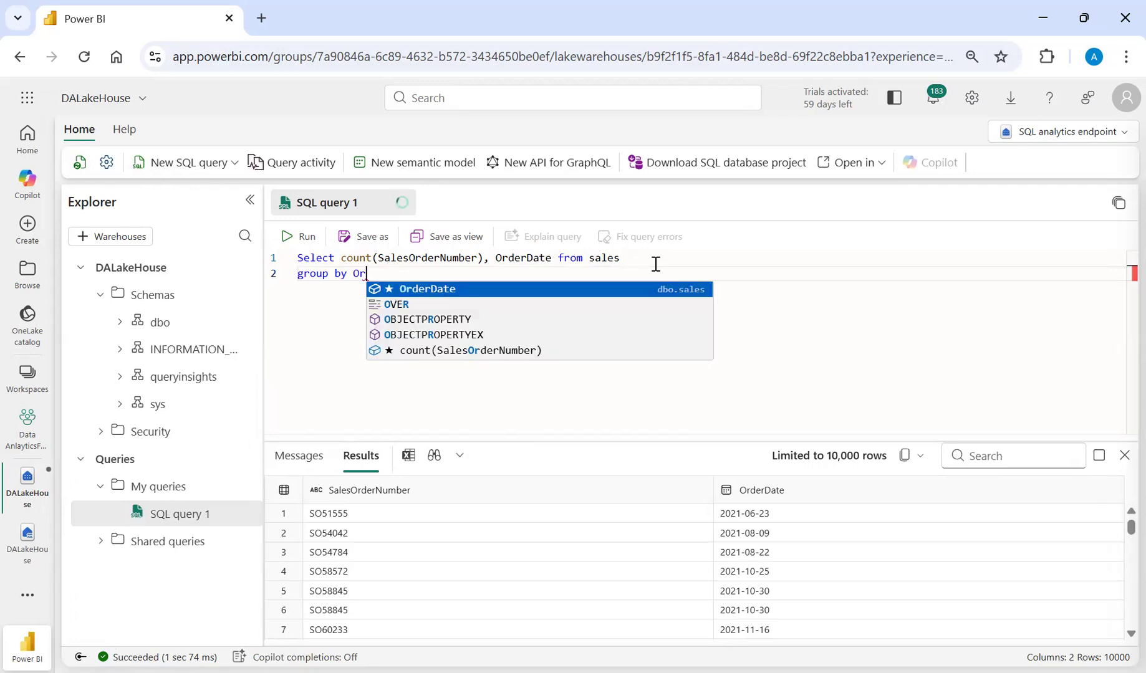
text(derDate)
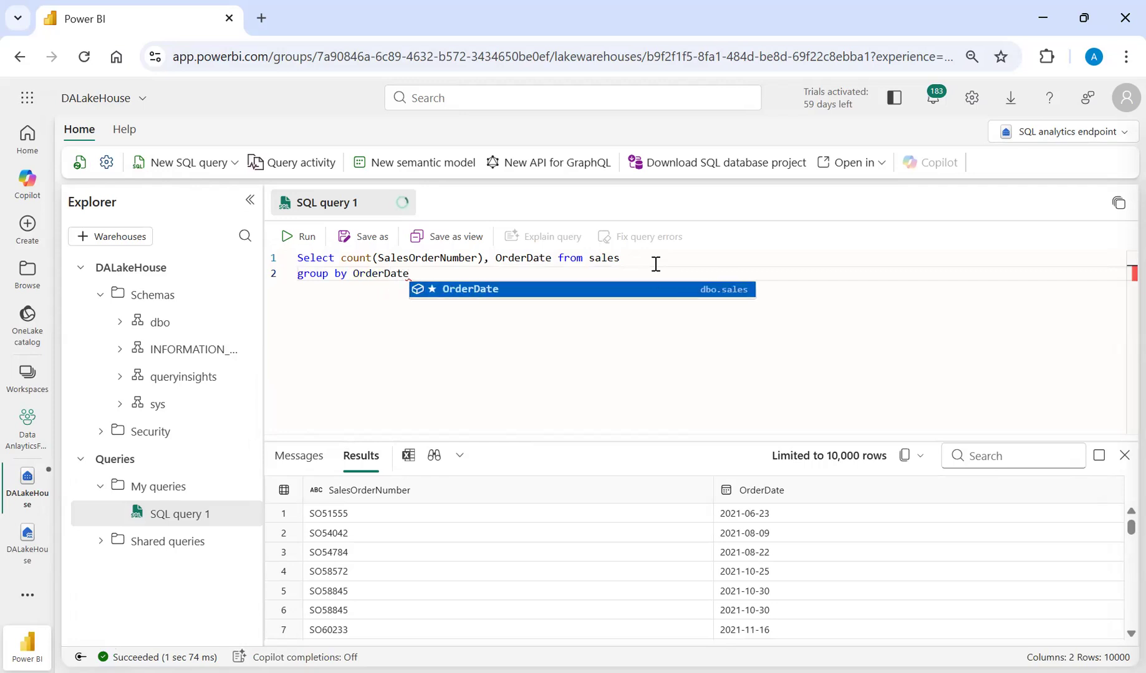
click(287, 237)
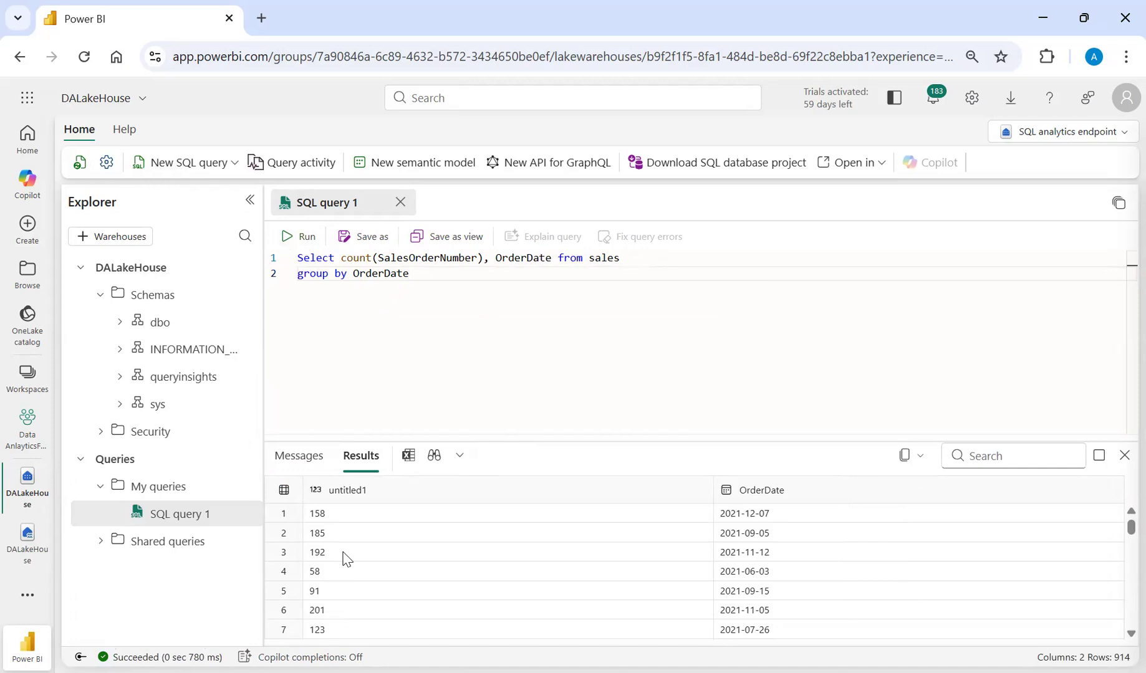
Give the count(SalesOrderNumber) column the alias TotalOrders and run the query again.
click(483, 257)
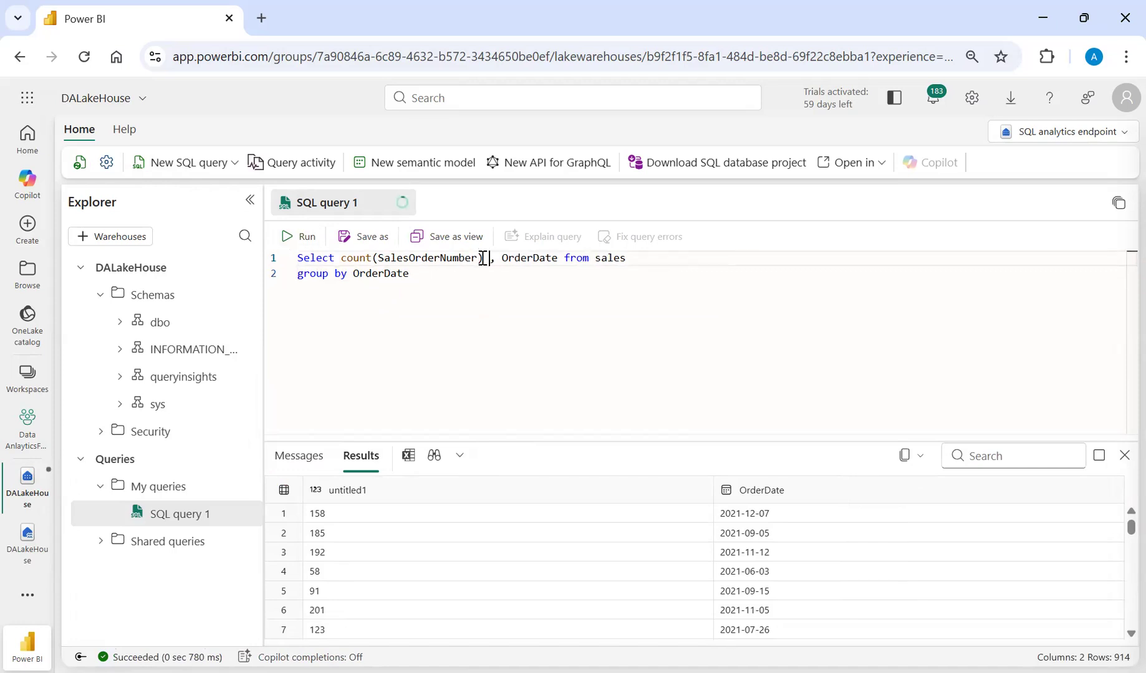
text(TotalOrders)
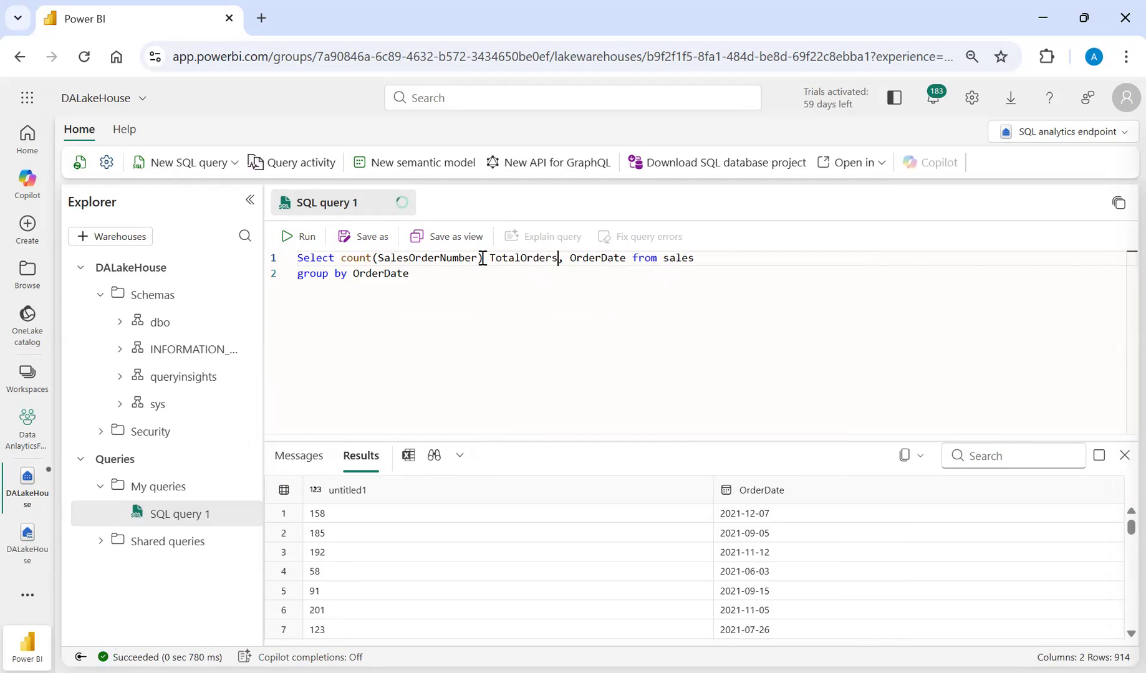
click(295, 239)
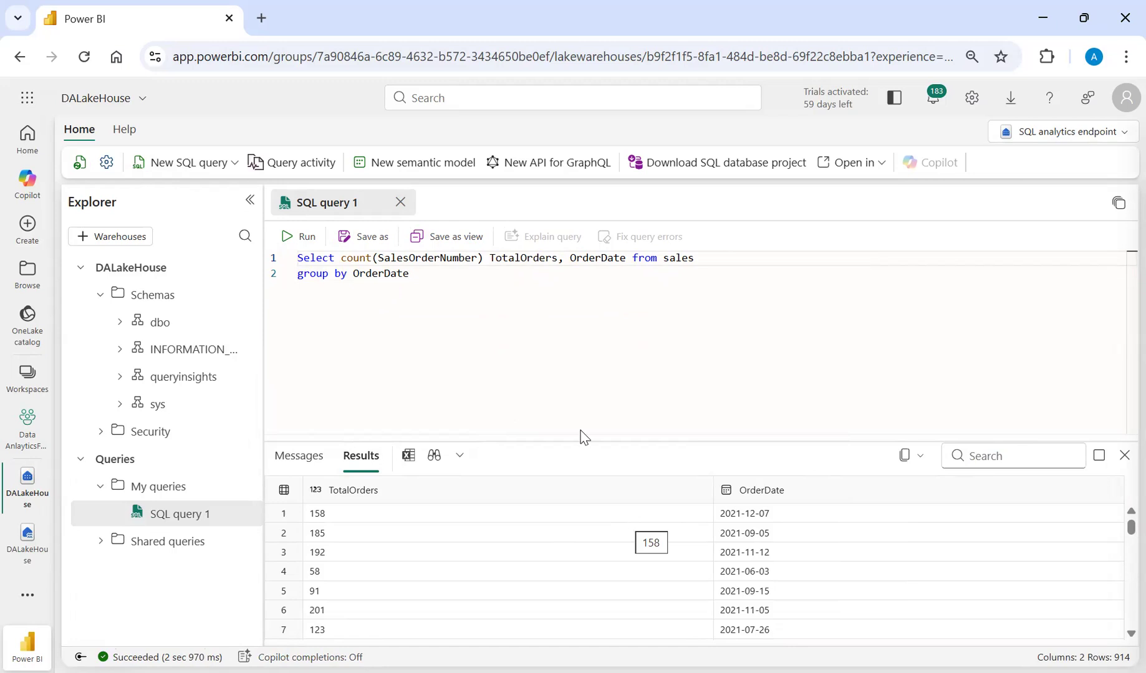
Create a new visual query and add the sales table from the dbo schema to its canvas.
click(235, 163)
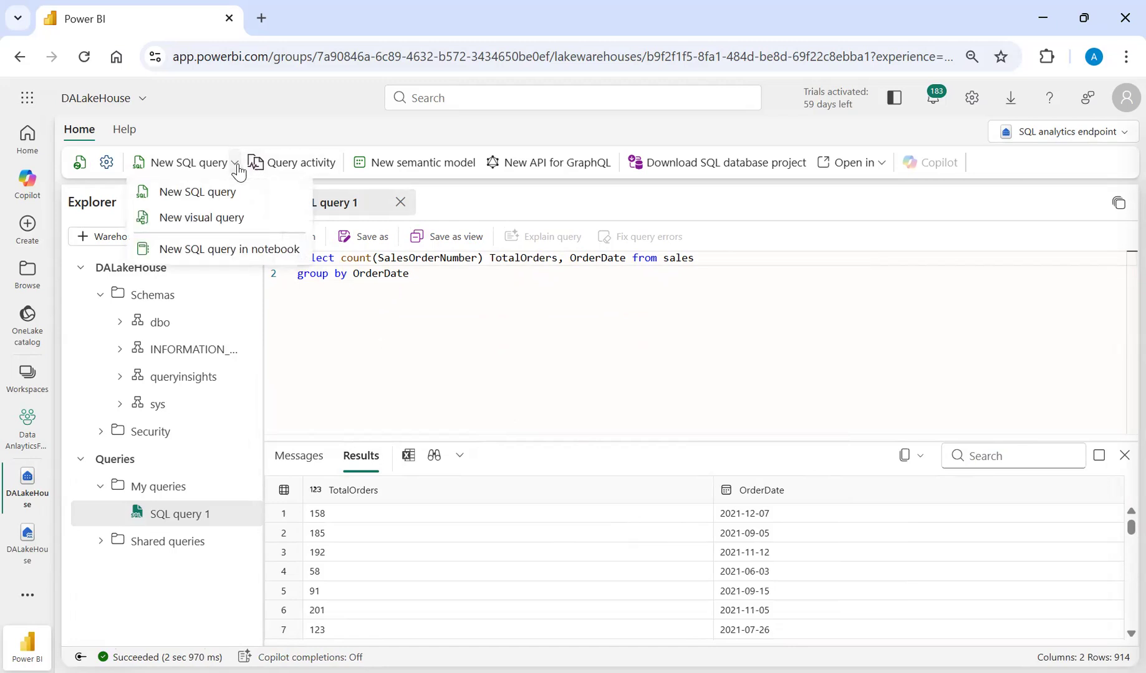
click(202, 217)
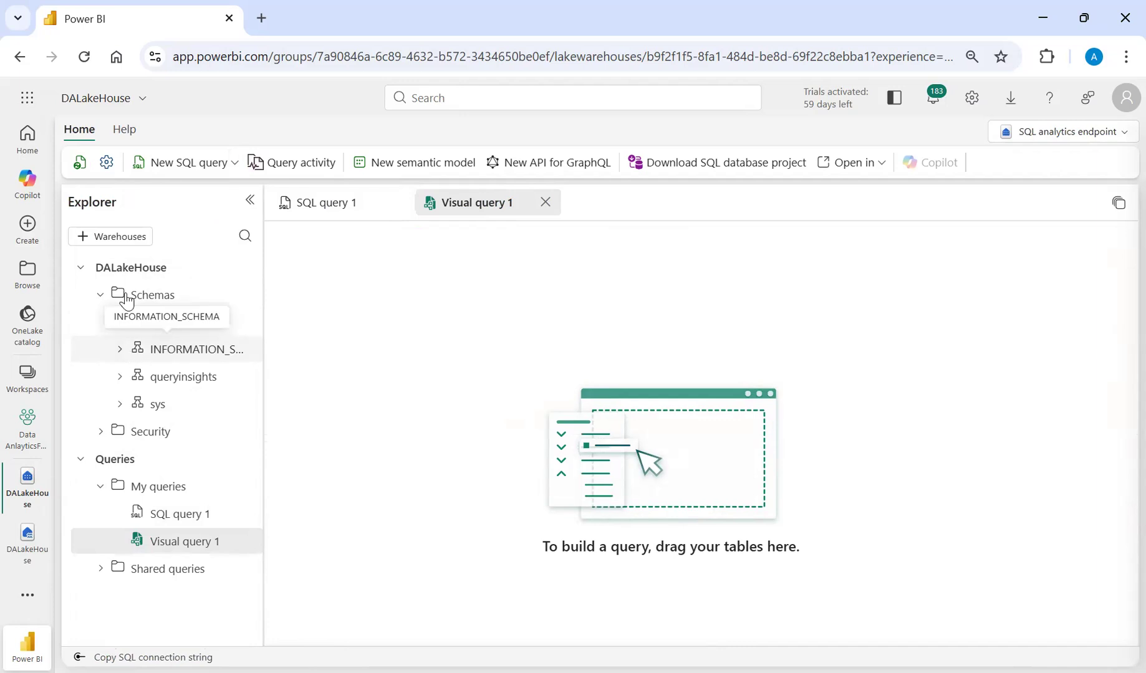
click(122, 326)
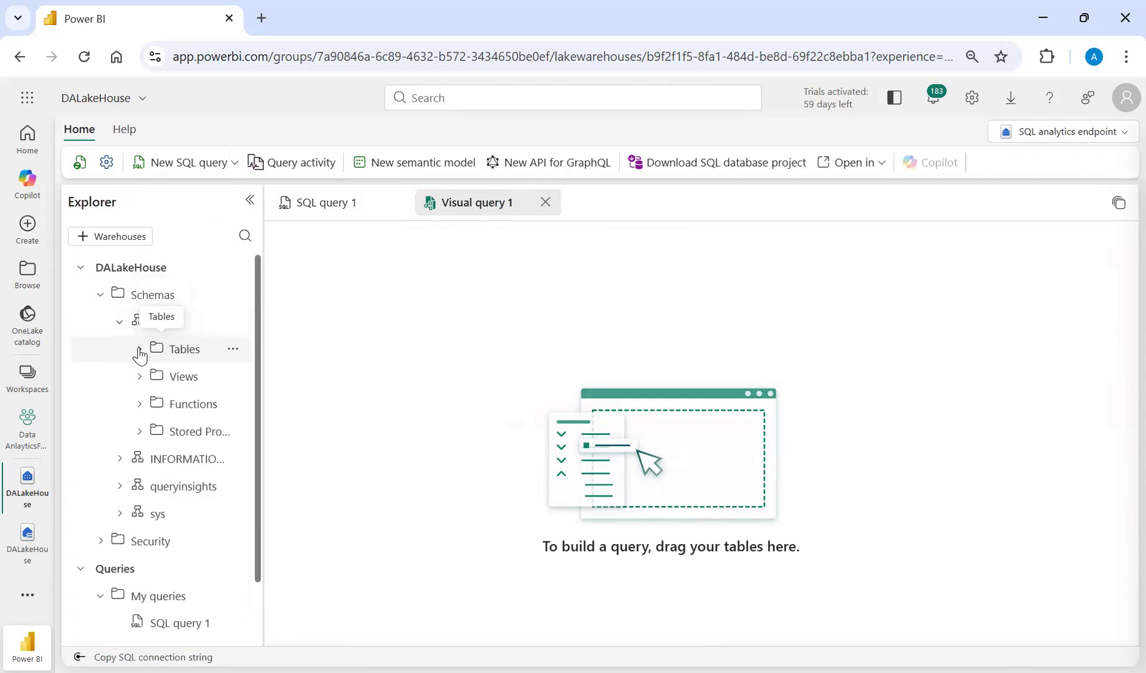
click(139, 350)
drag(197, 377, 573, 412)
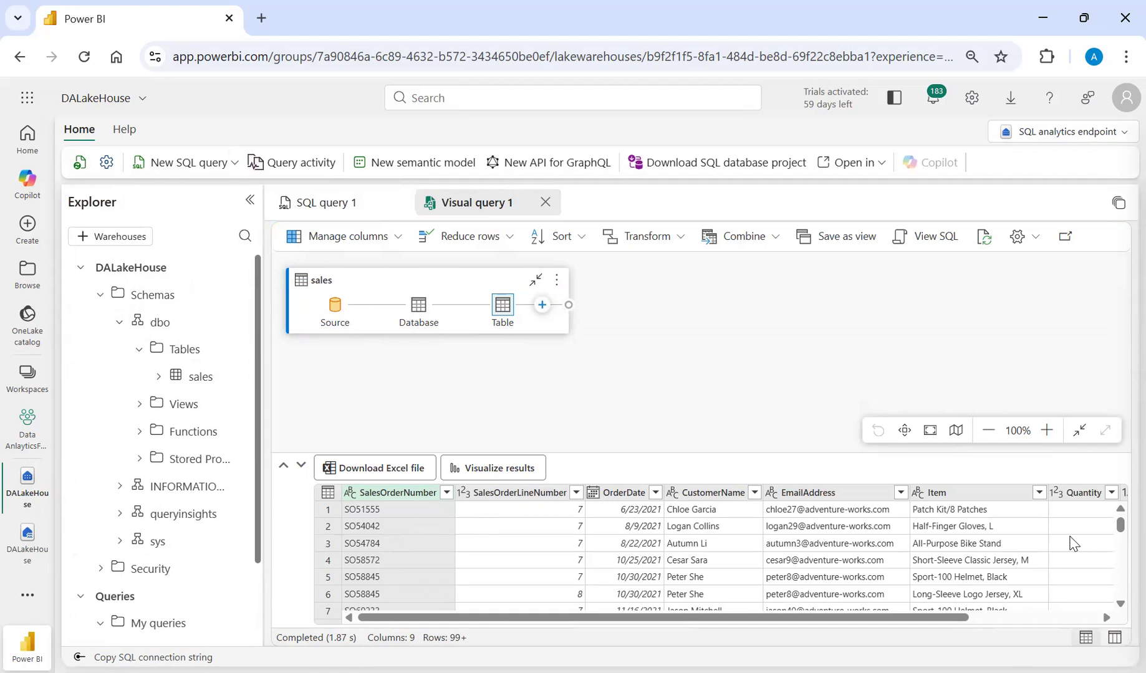
Review SQL query 1 for reference, and keep only the SalesOrderNumber and OrderDate columns in the visual query.
click(361, 216)
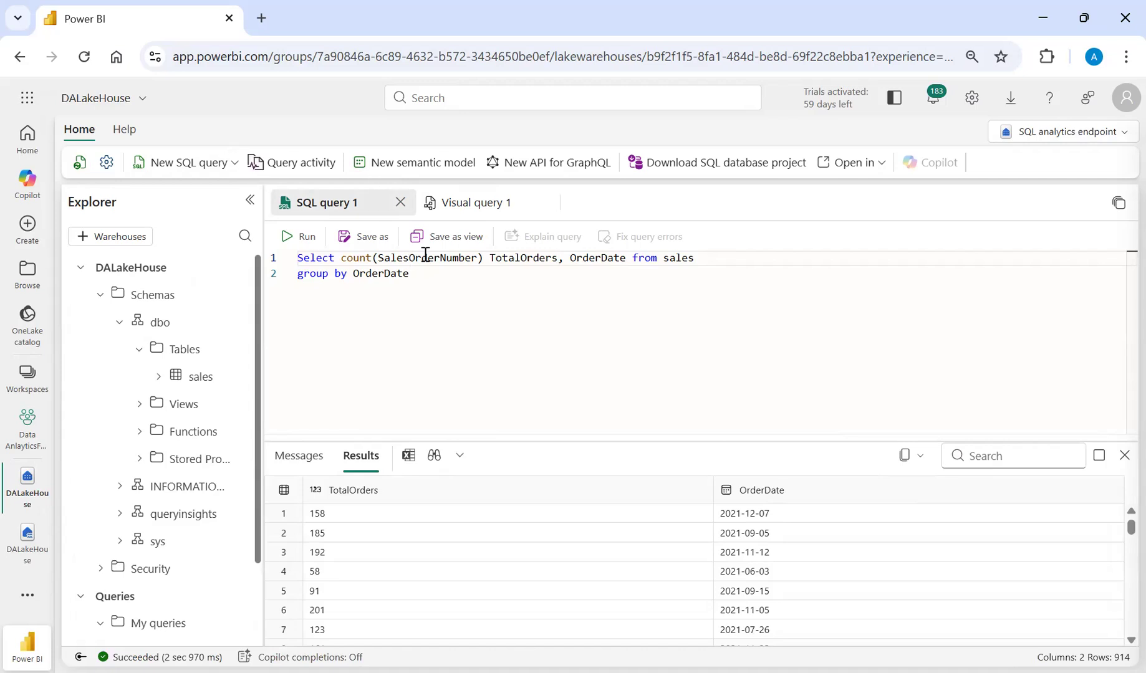
click(475, 206)
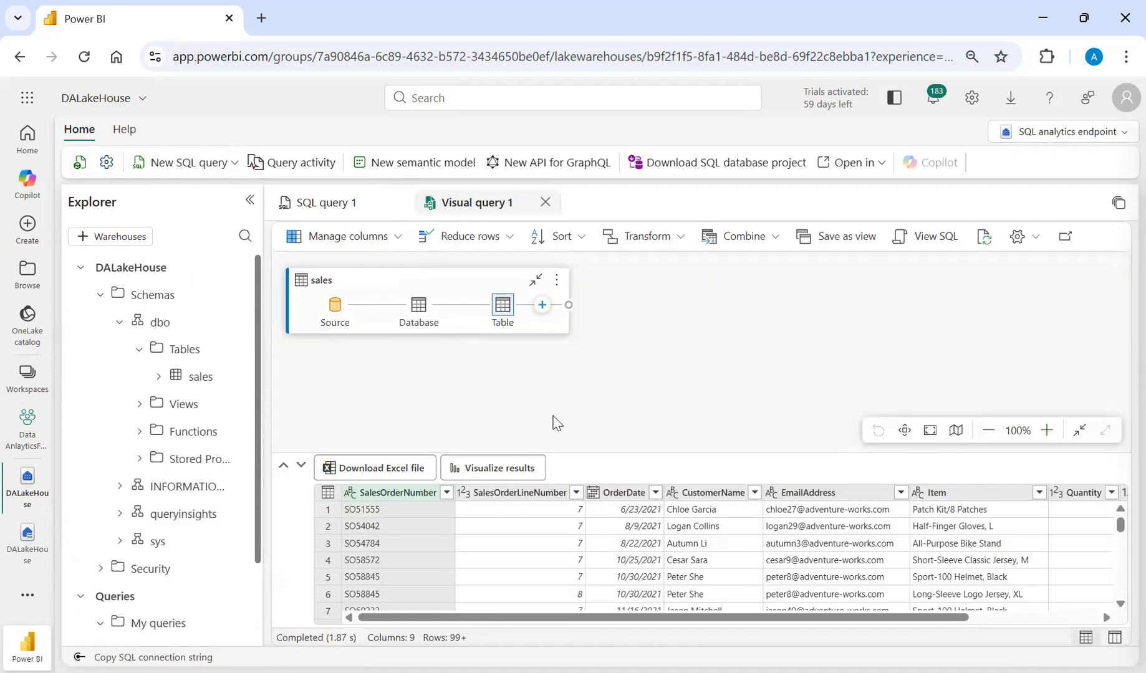
click(399, 248)
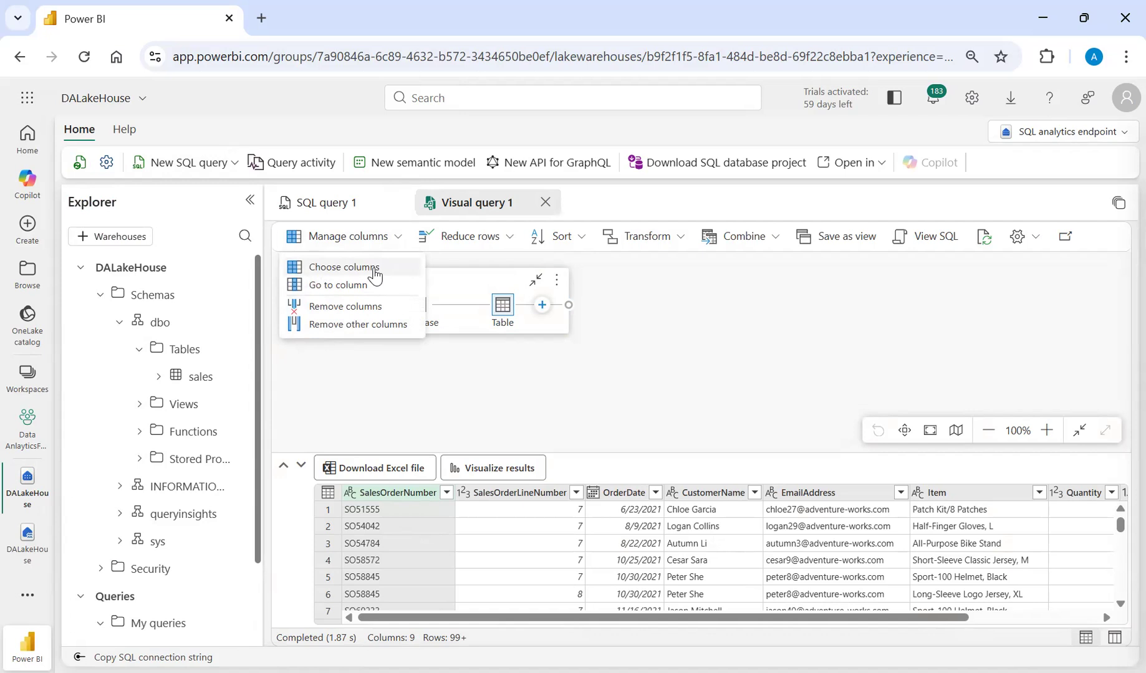
click(374, 269)
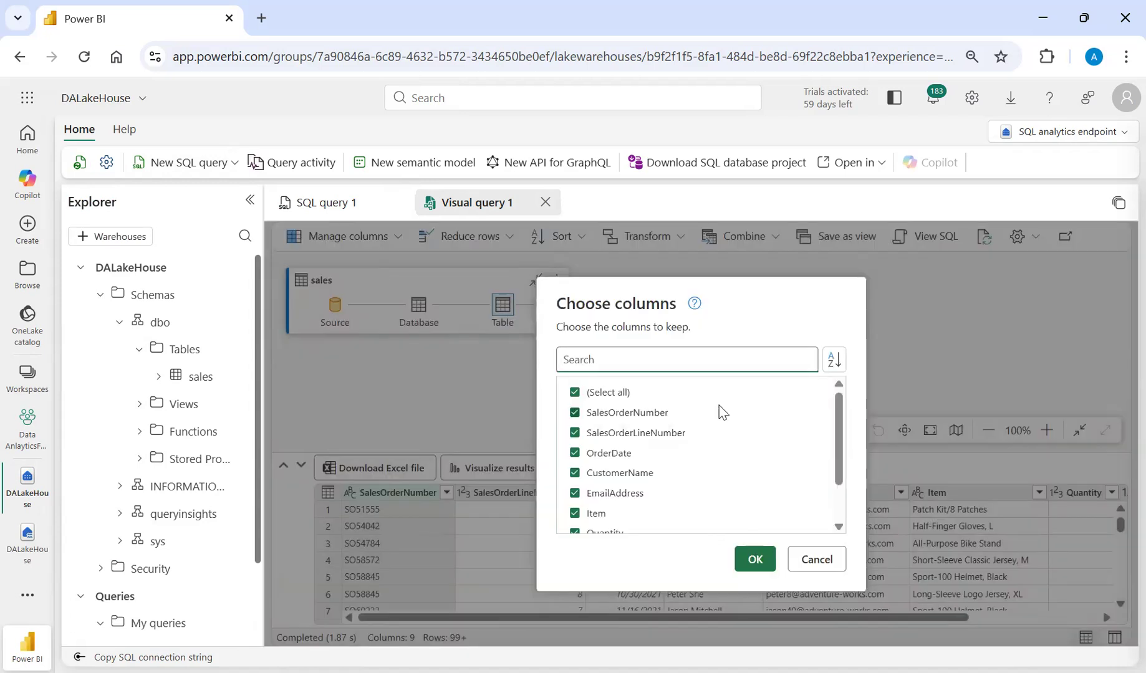
click(575, 394)
click(575, 413)
click(575, 453)
click(754, 564)
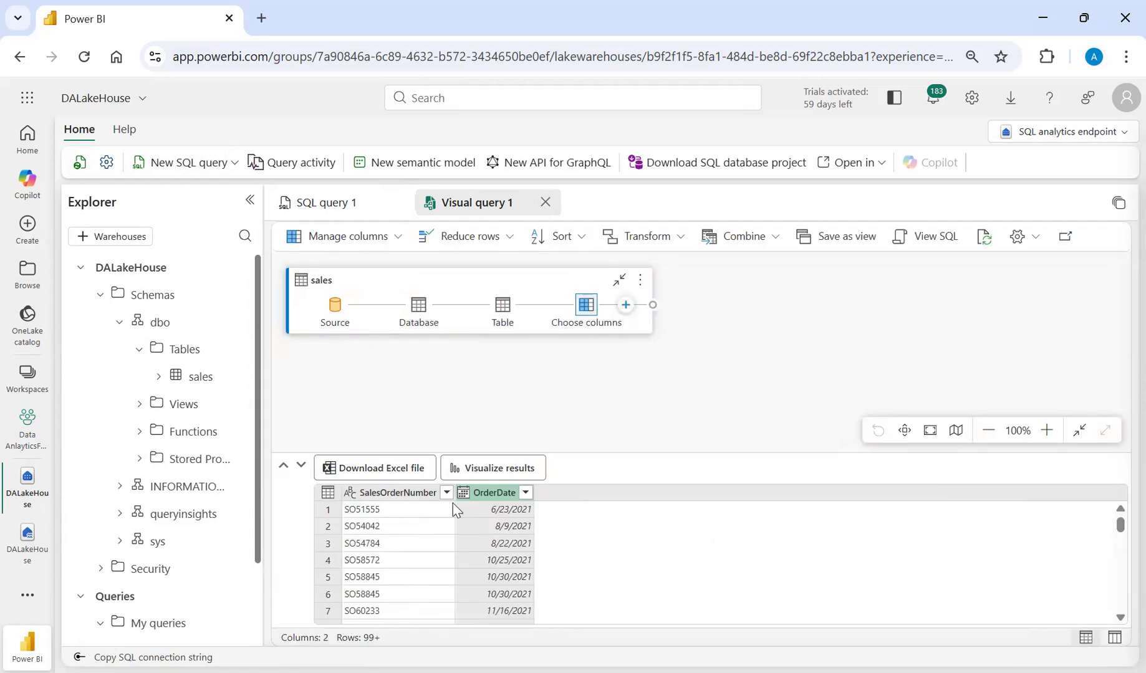
Group the visual query by OrderDate with a Count rows operation in a new column named TotalORders.
click(371, 498)
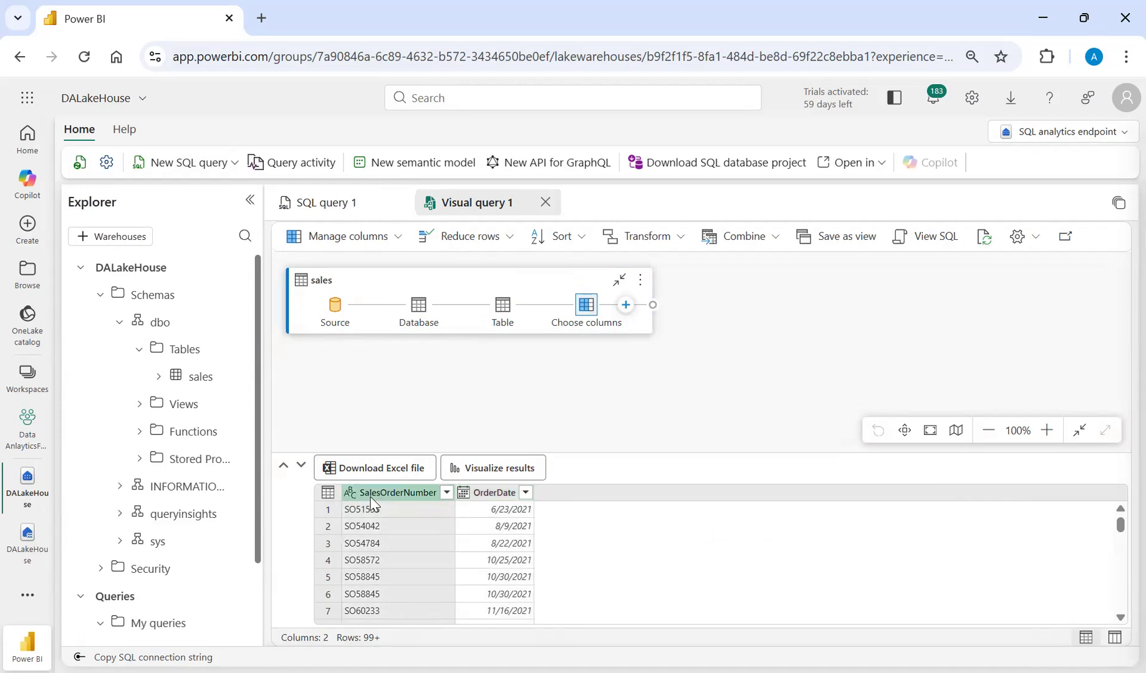
click(680, 239)
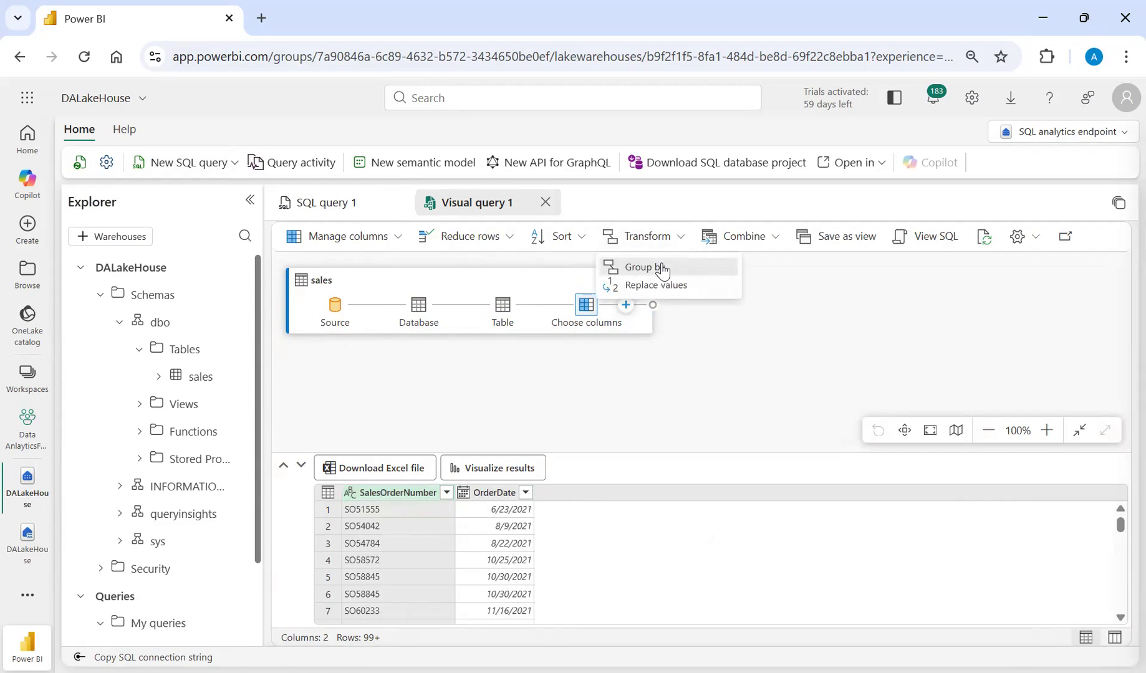
click(661, 266)
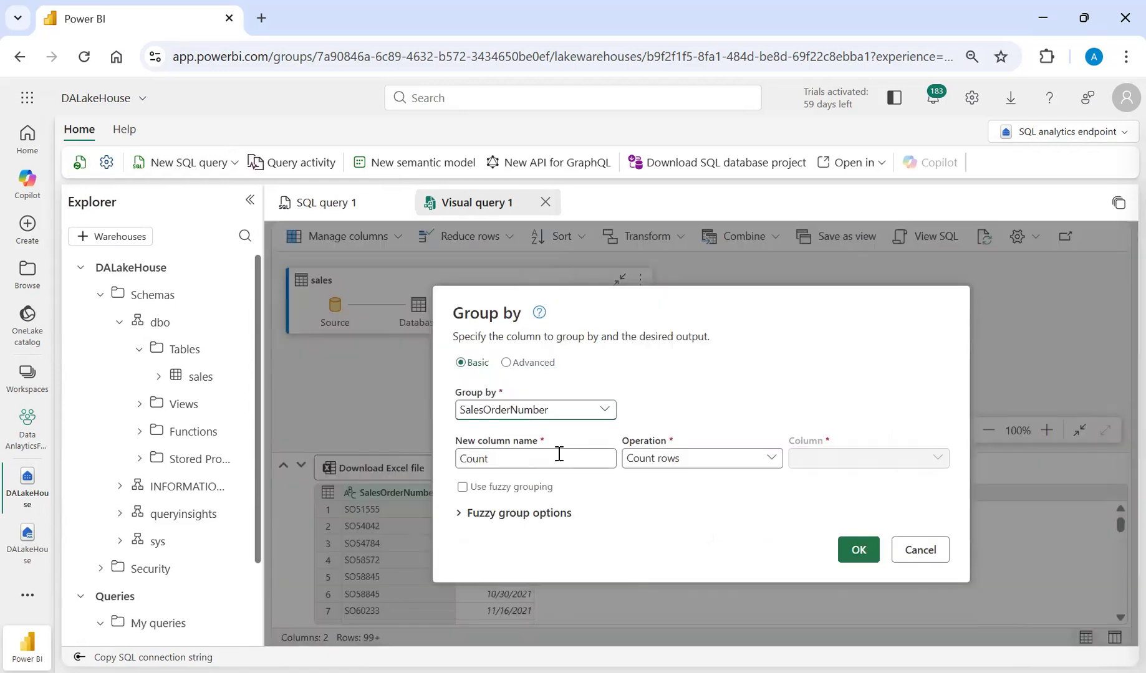
click(524, 412)
click(497, 456)
click(531, 458)
key(BackSpace)
key(BackSpace)
key(BackSpace)
key(BackSpace)
key(BackSpace)
text(TotalORders)
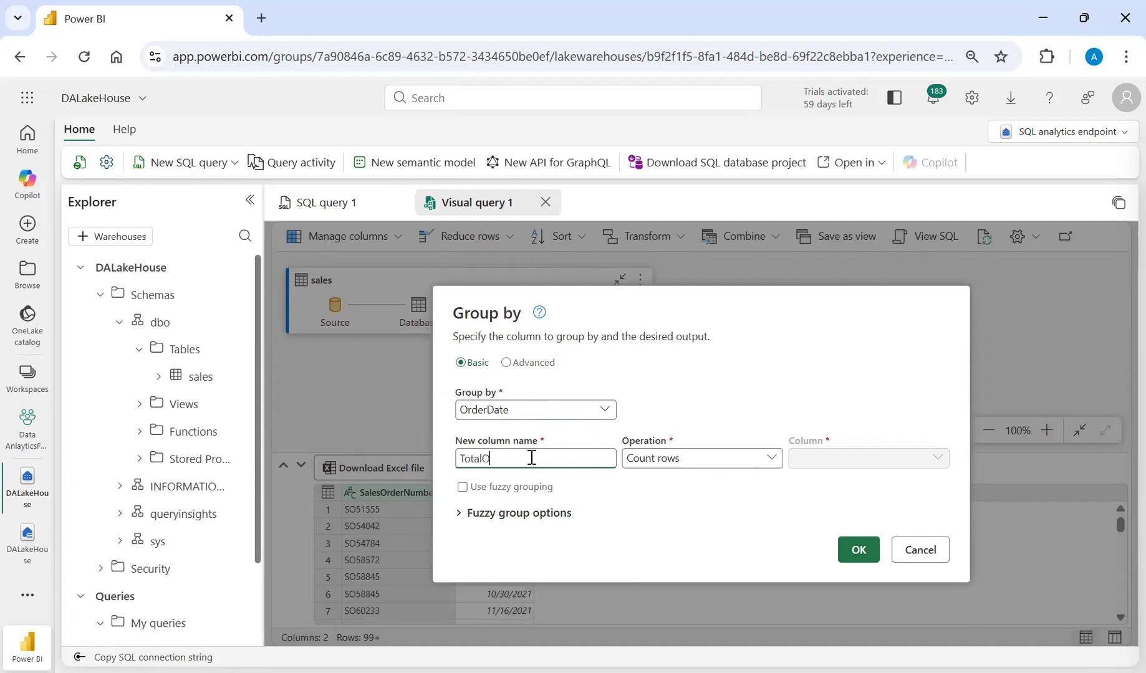
click(858, 551)
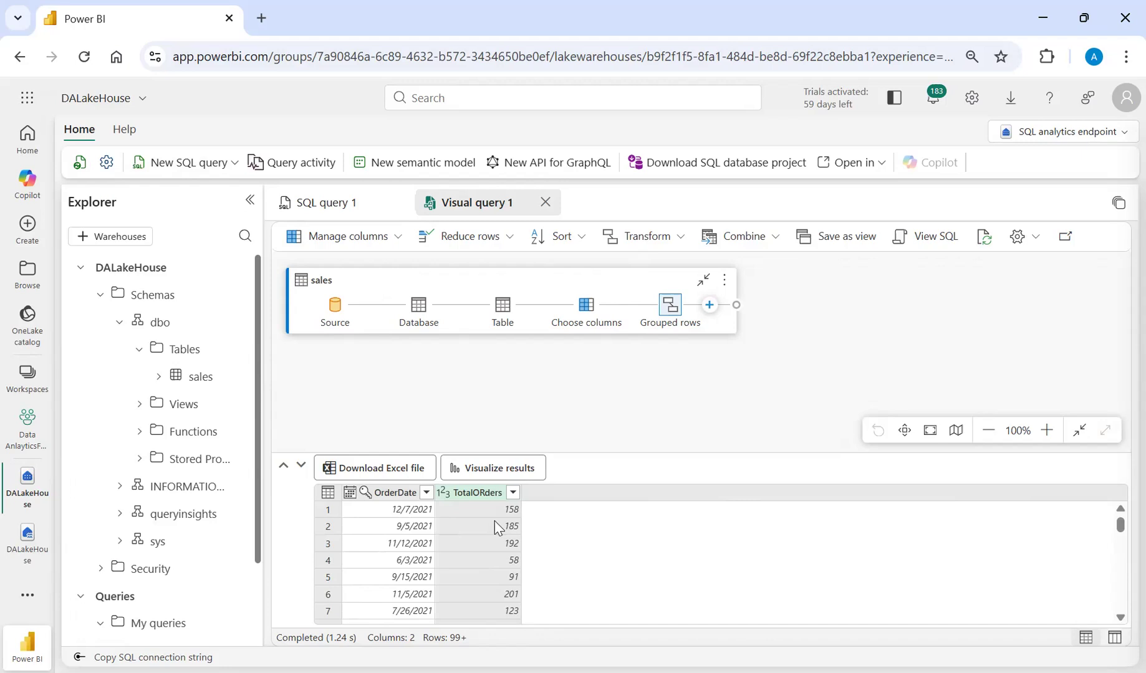
click(384, 238)
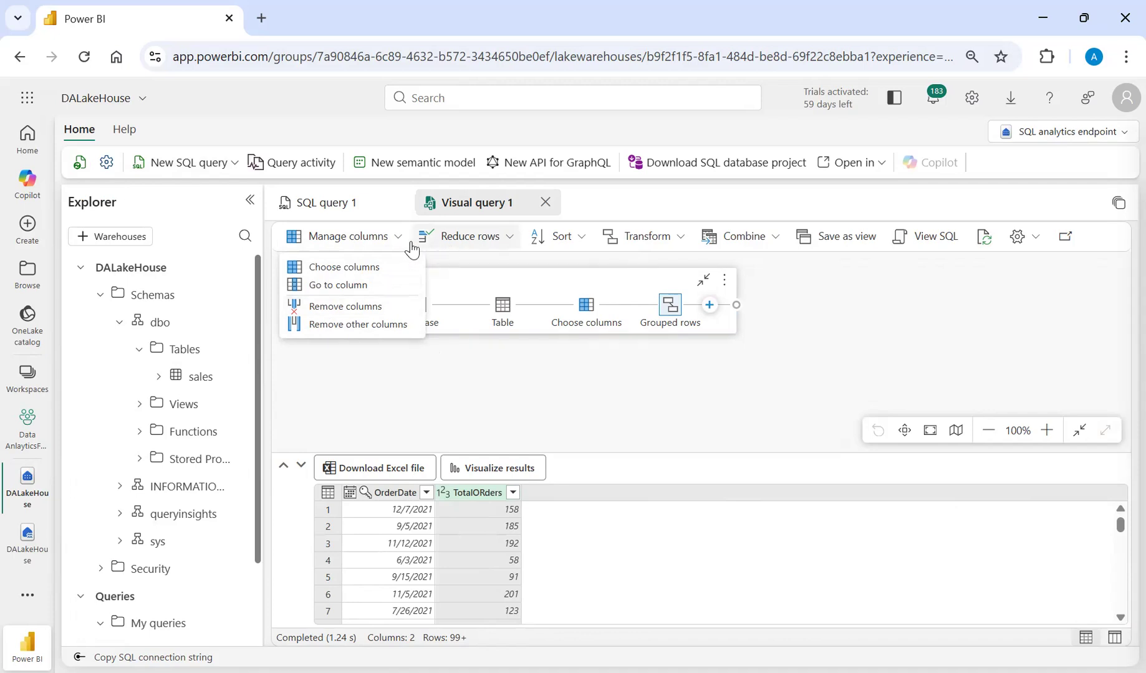
click(464, 371)
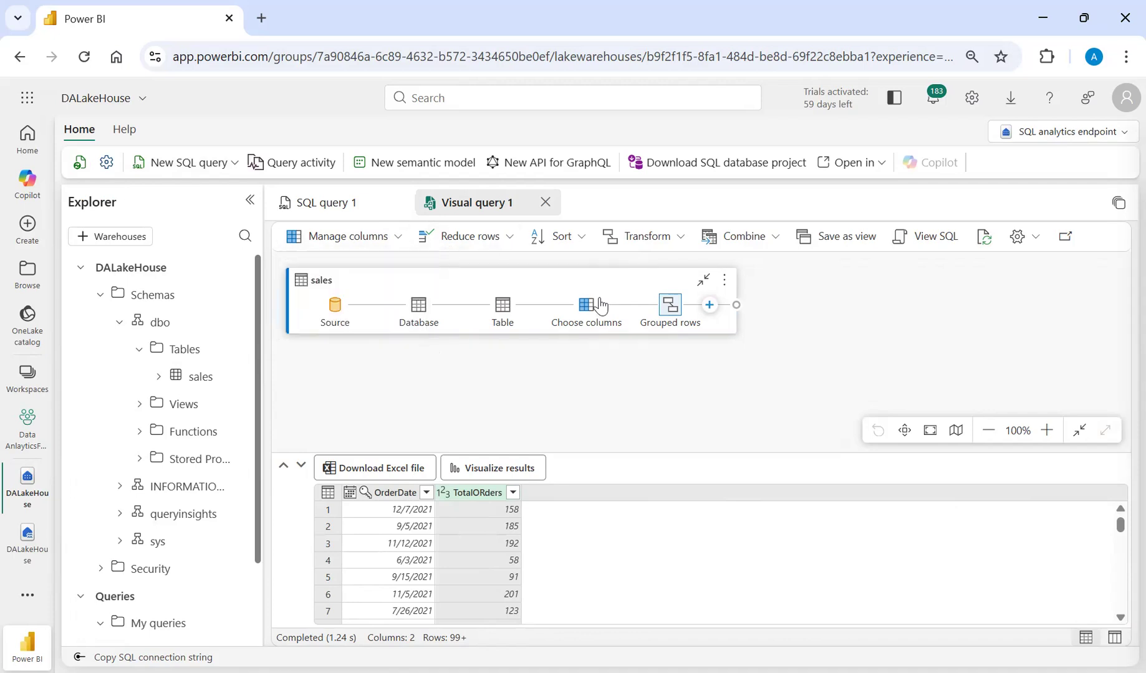
click(684, 243)
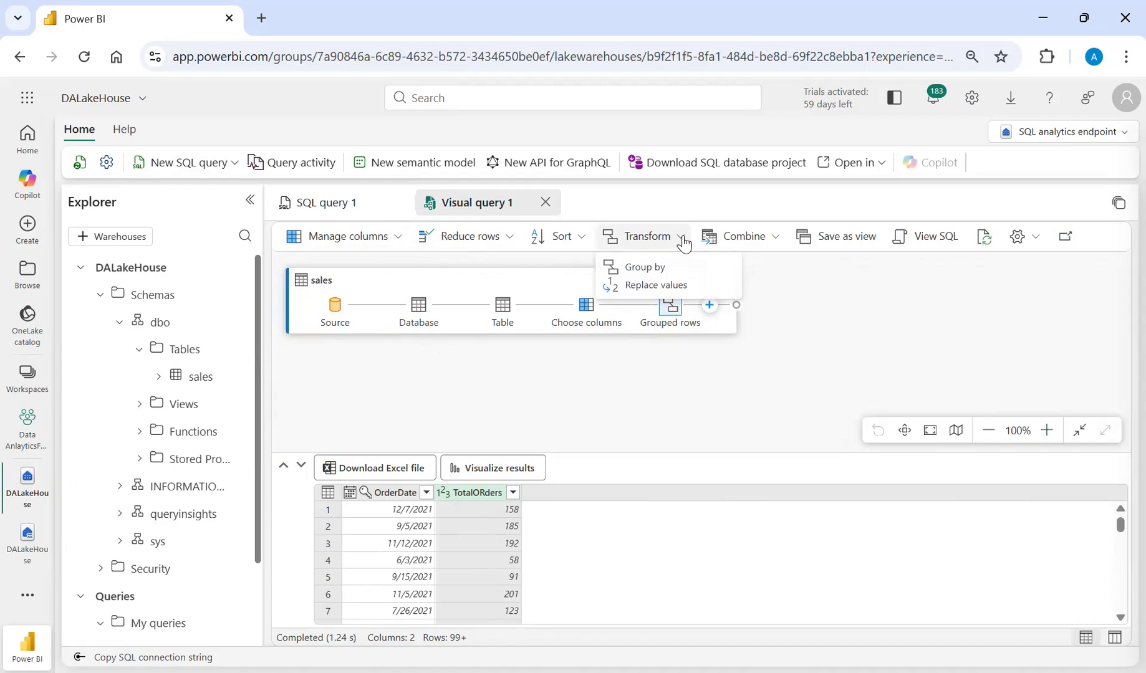
click(772, 238)
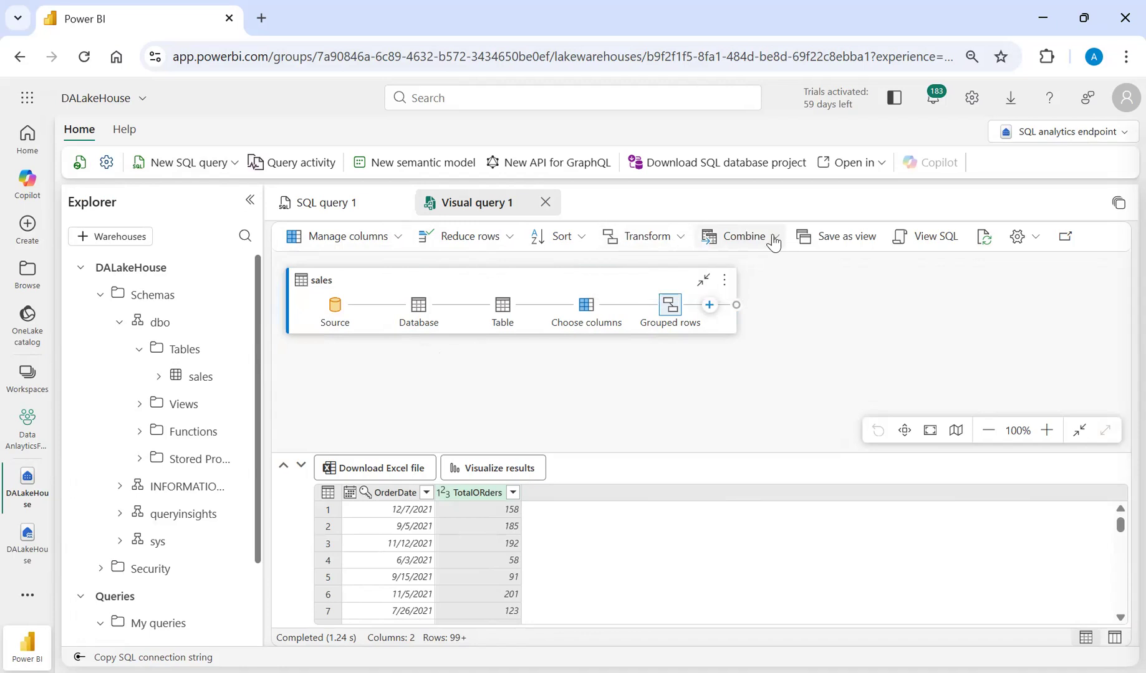
click(773, 240)
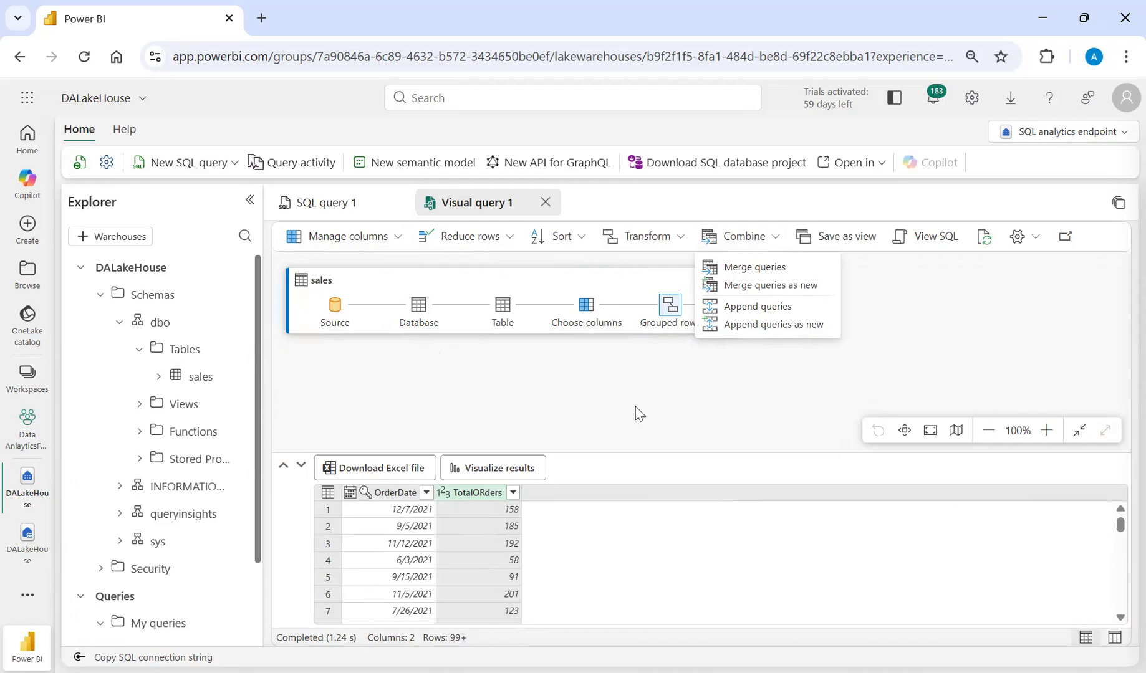
click(631, 385)
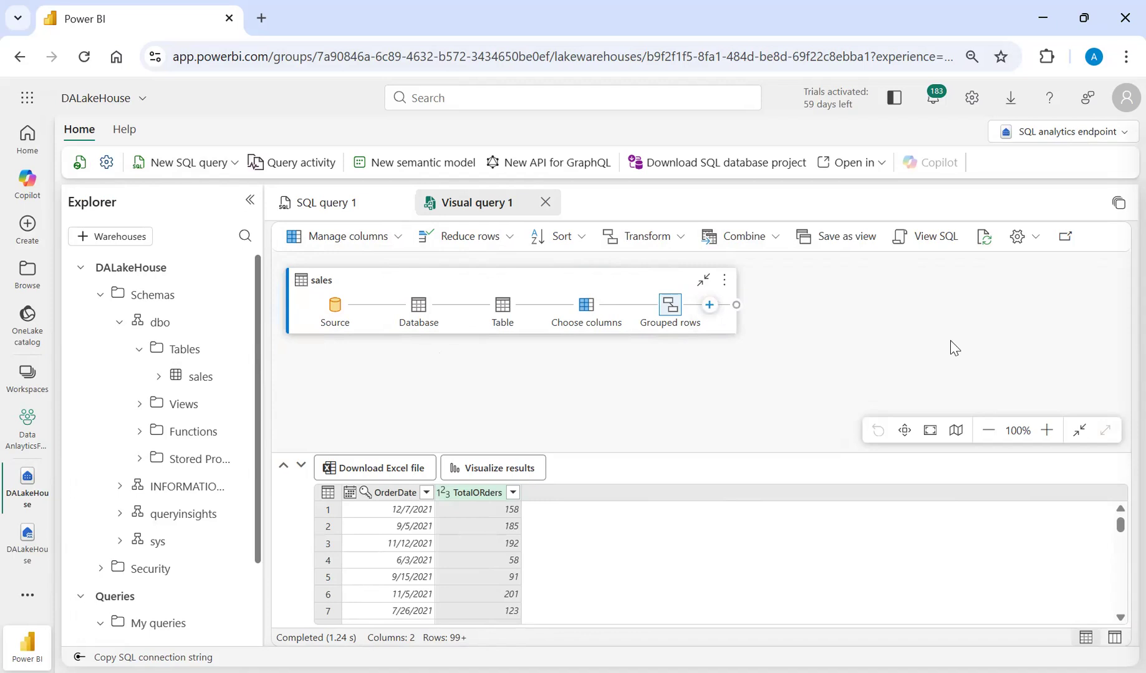
Review the SQL generated for Visual query 1, and compare it with the statement in SQL query 1.
click(936, 248)
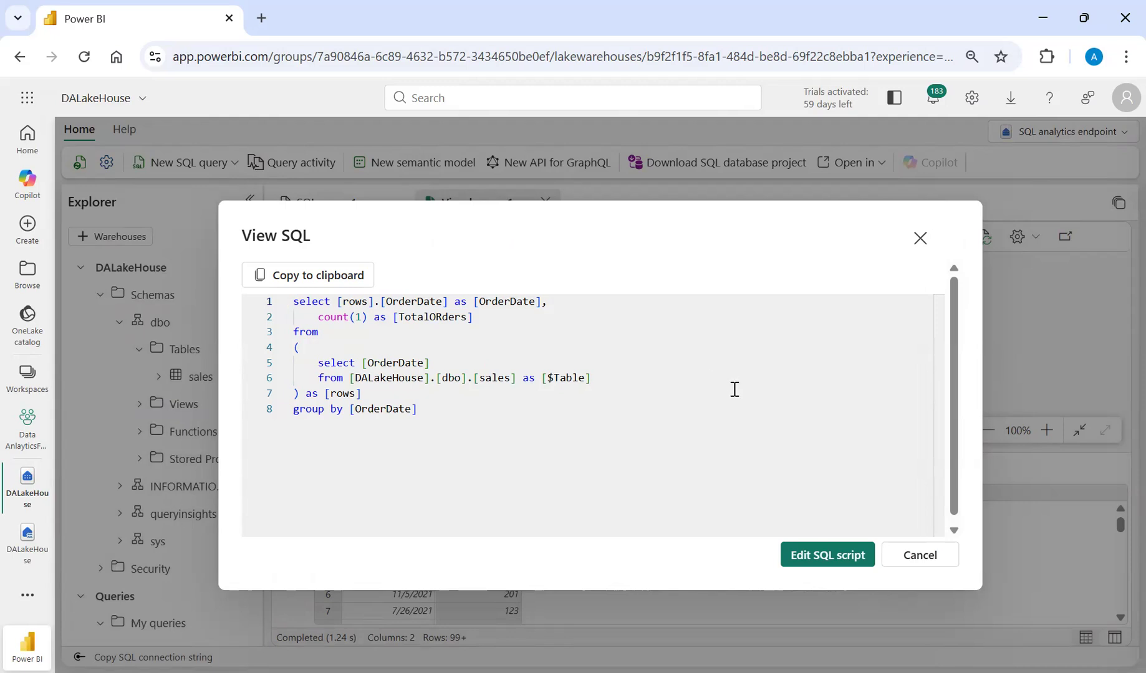
click(920, 239)
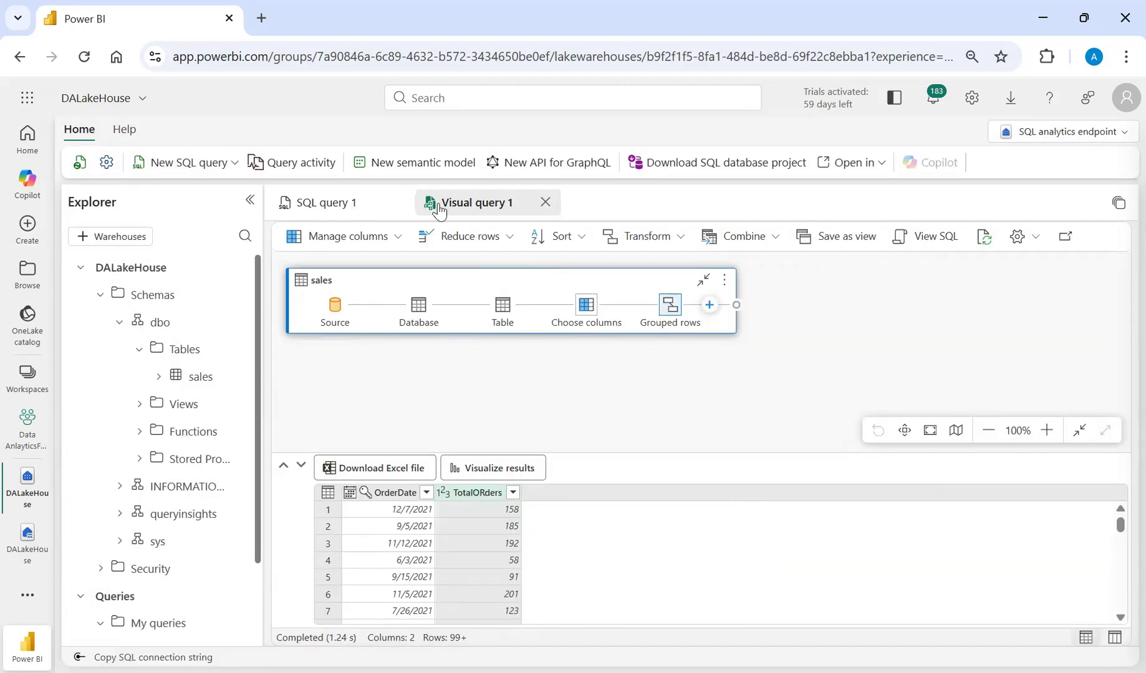
click(347, 204)
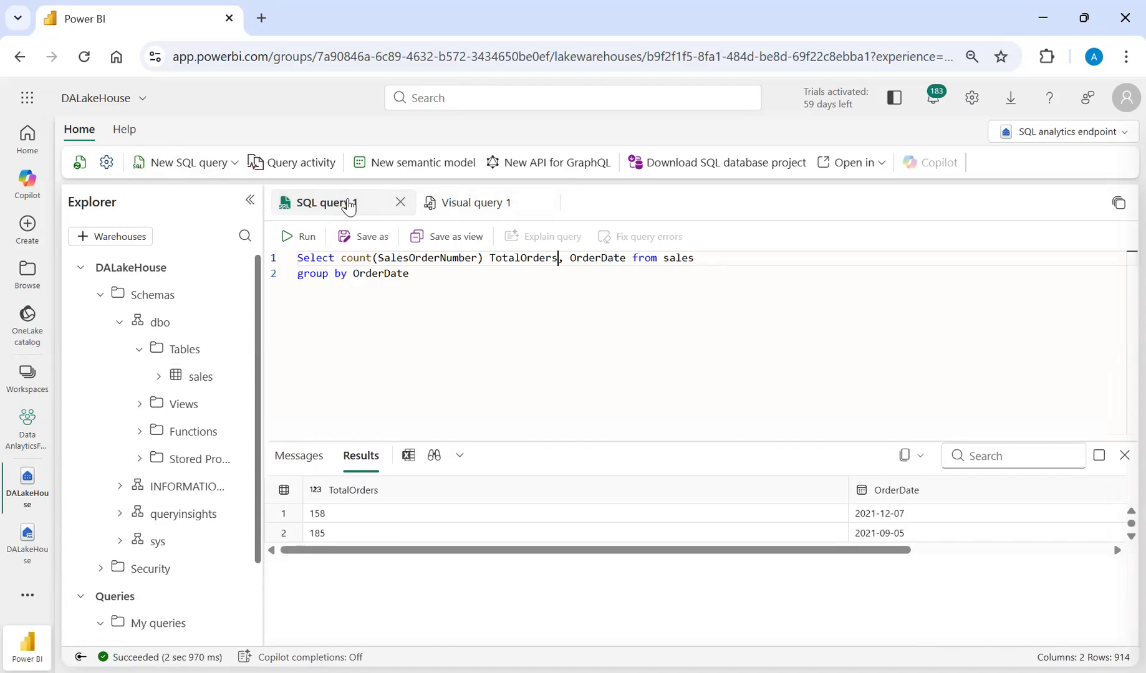